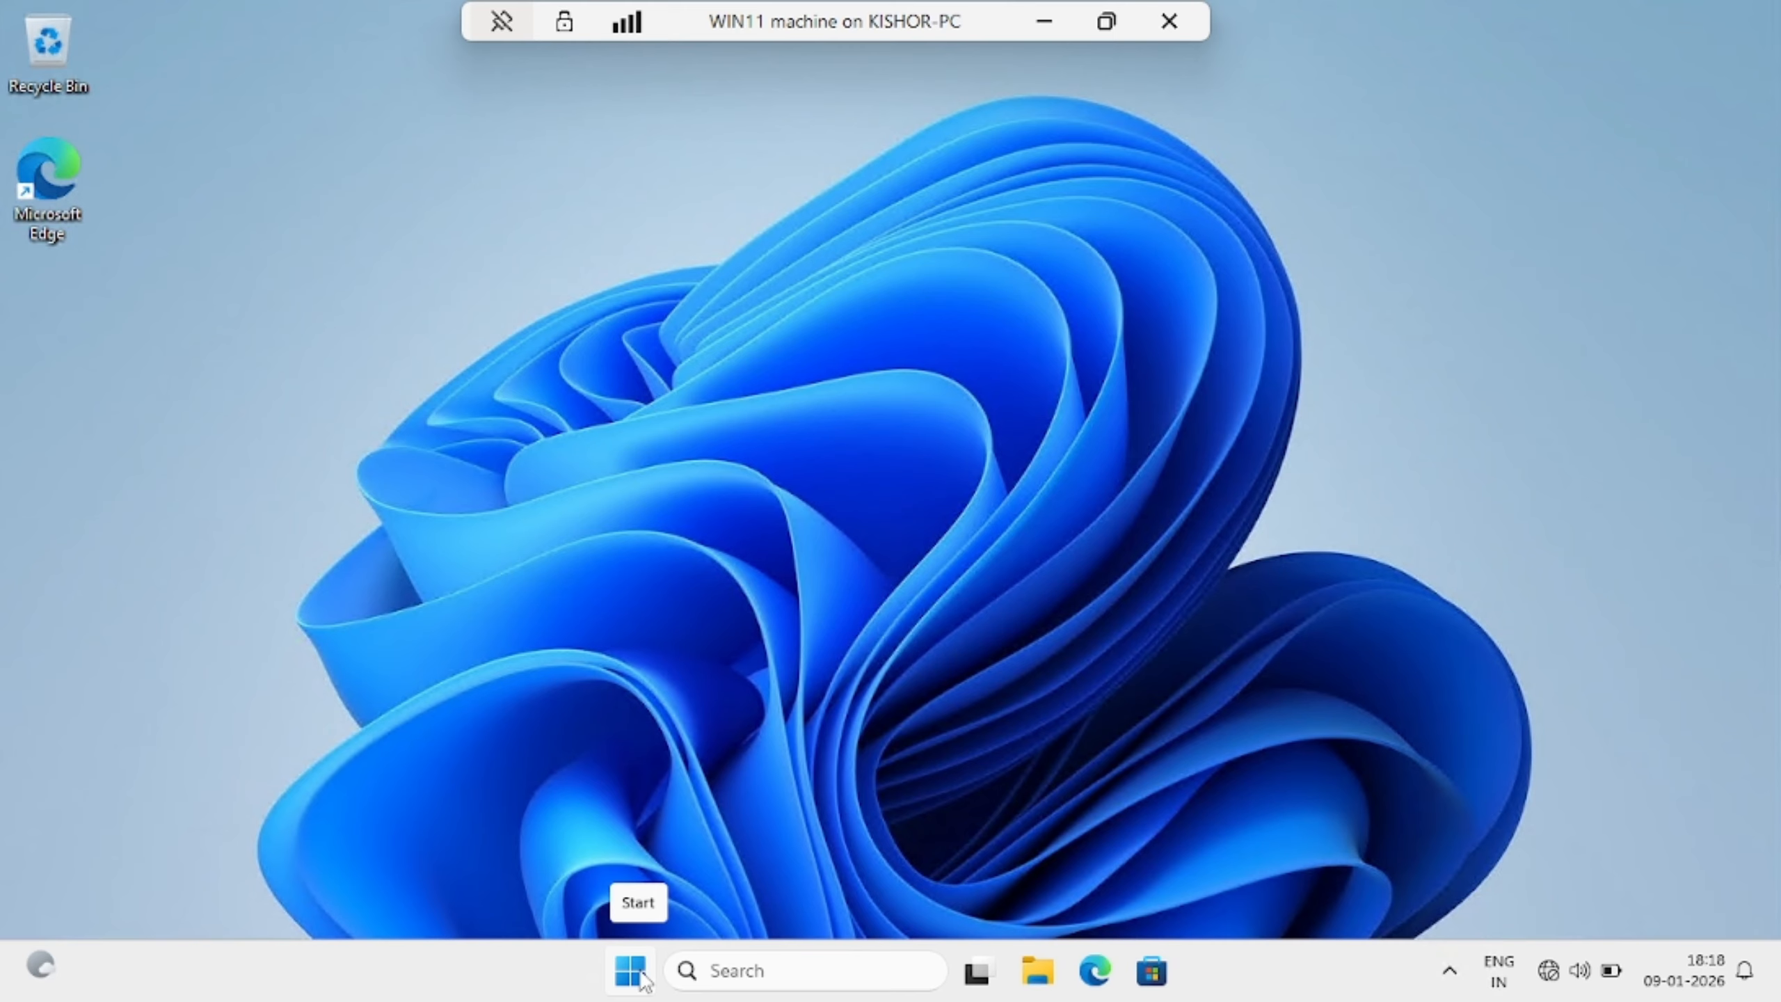
Launch Settings from Start and go to Accounts > Other users
left_click(644, 981)
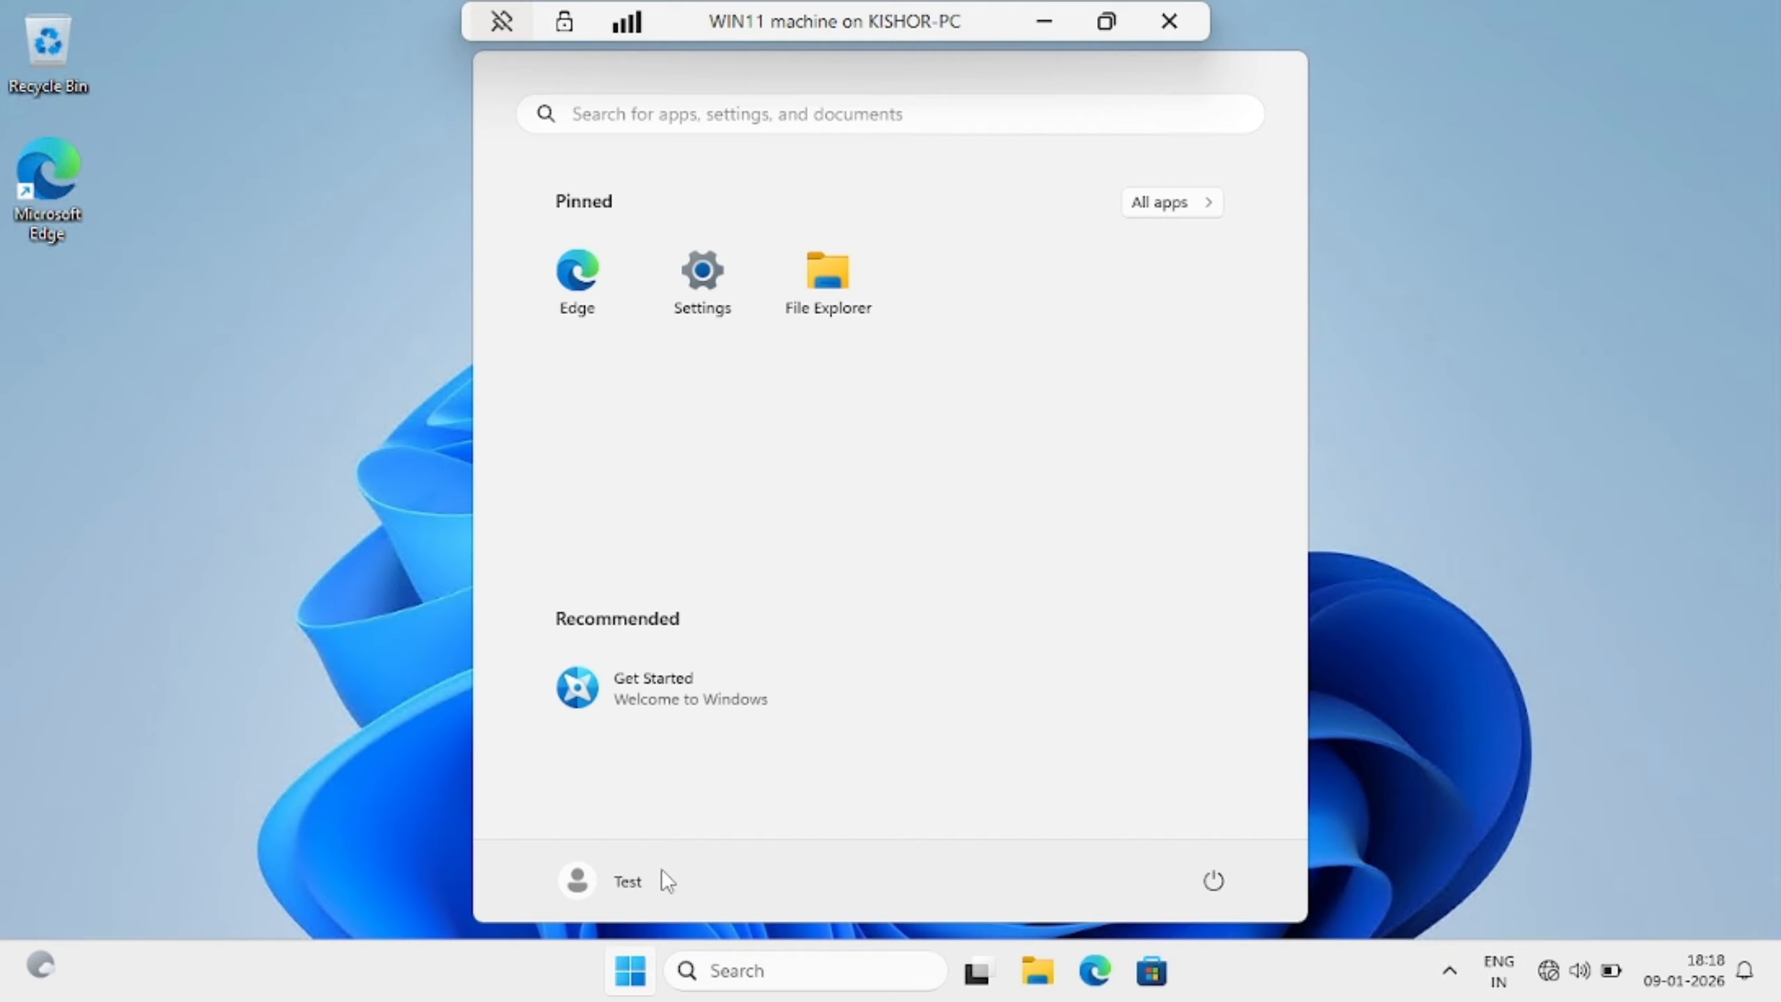
left_click(715, 326)
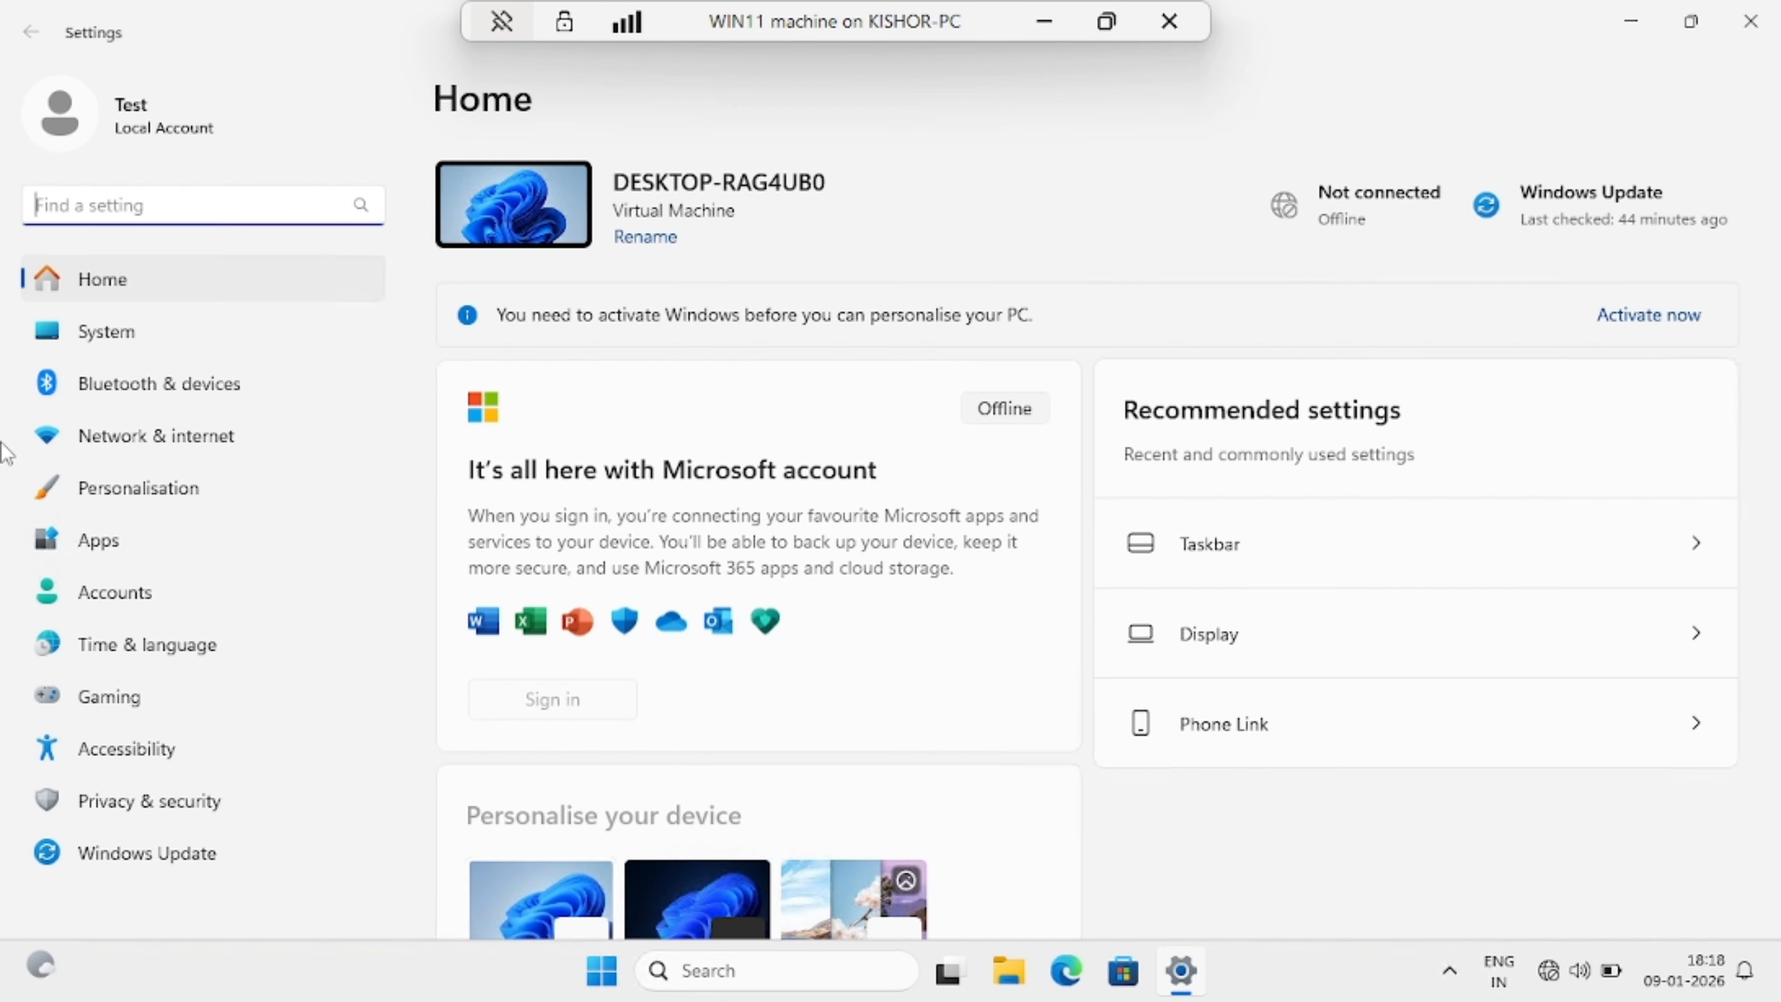
left_click(153, 590)
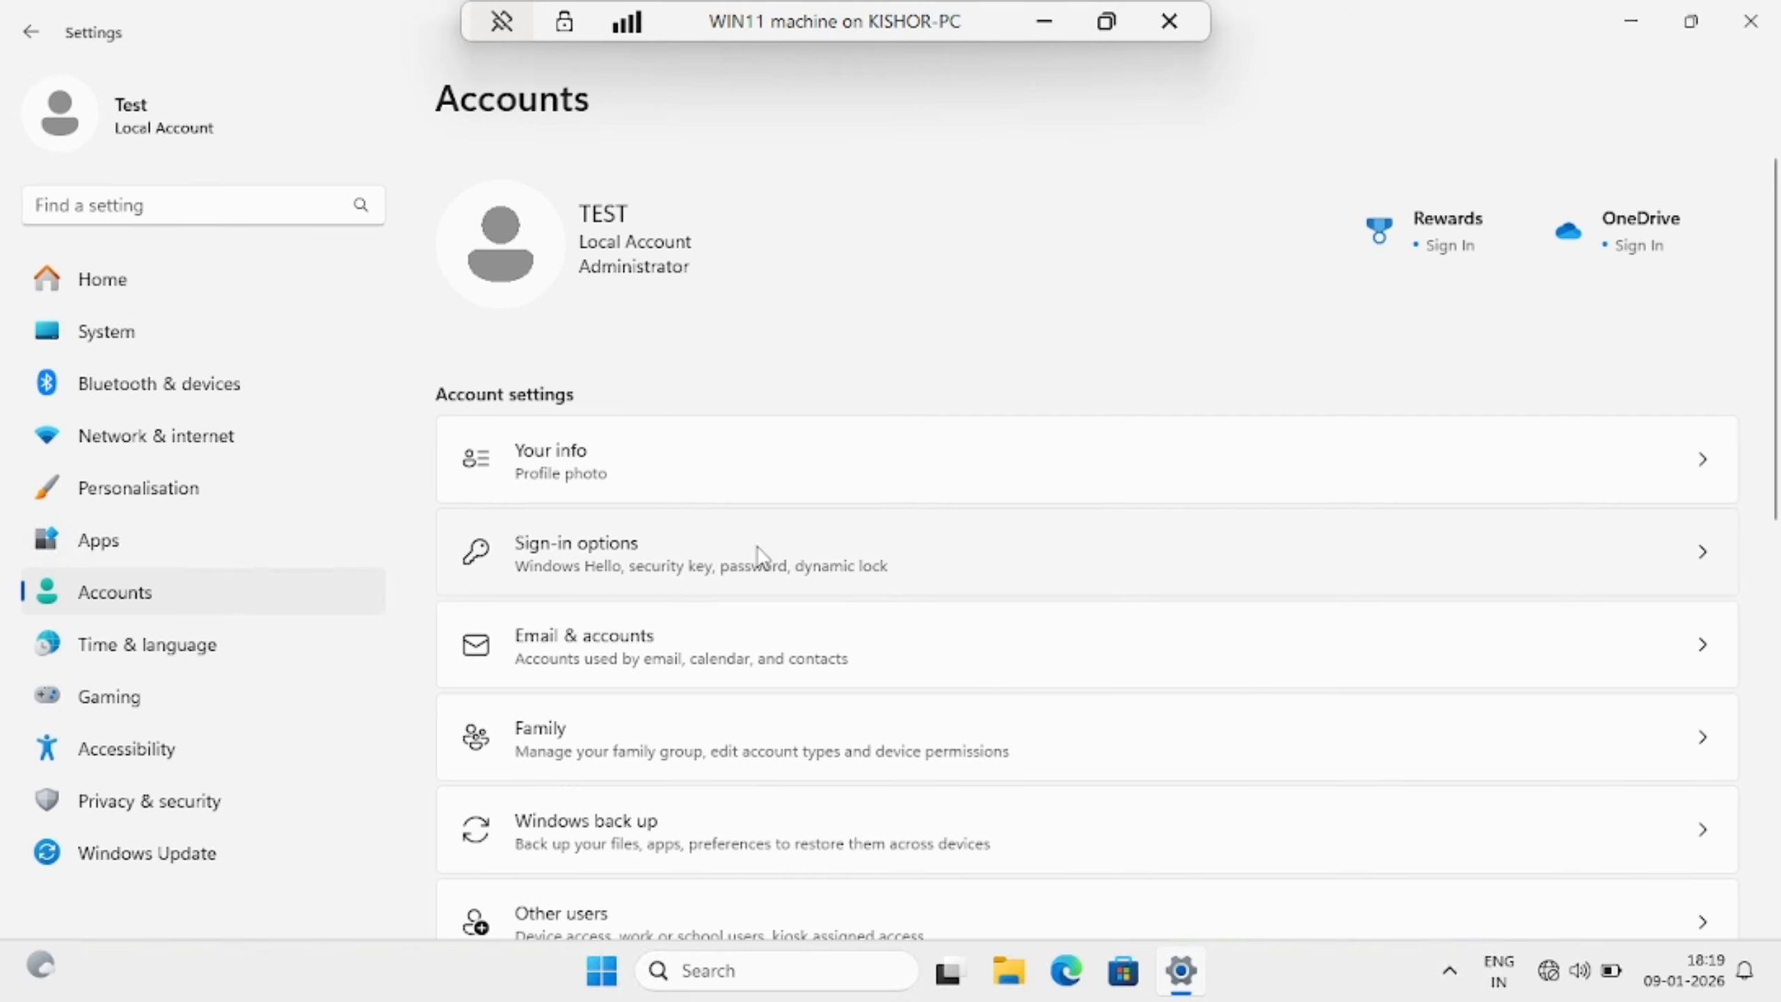
scroll(762, 557, "down", 3)
scroll(763, 556, "down", 2)
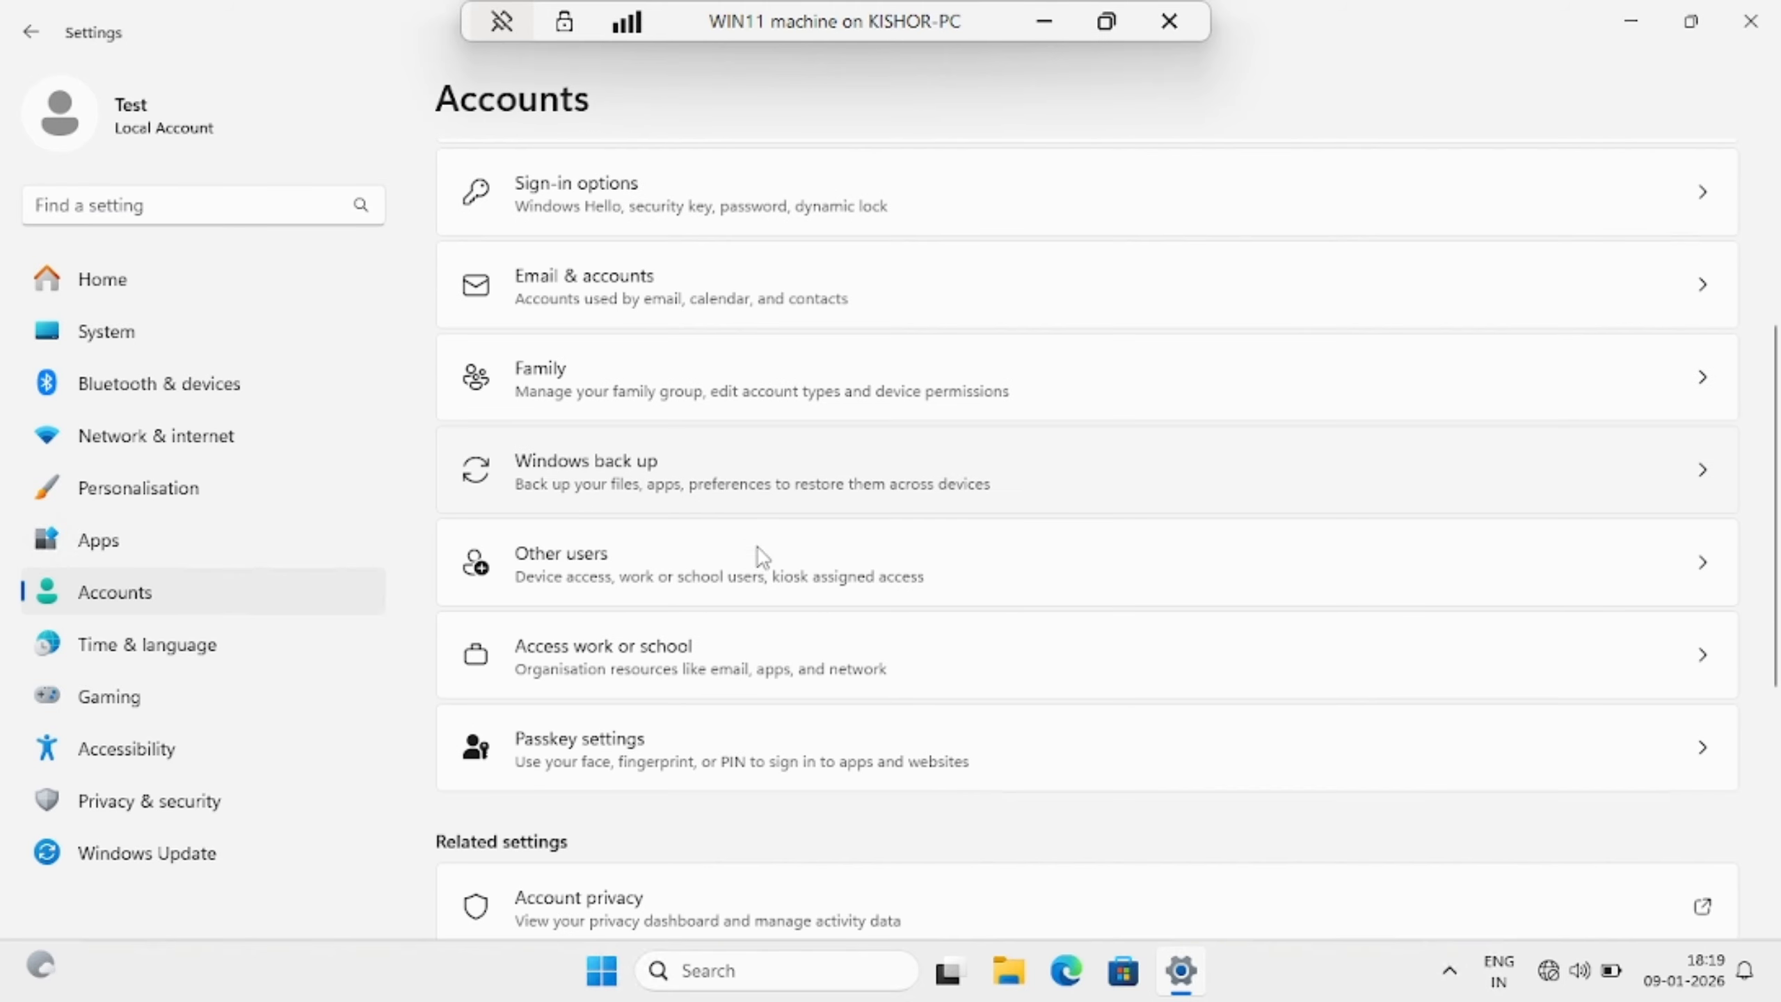
left_click(722, 573)
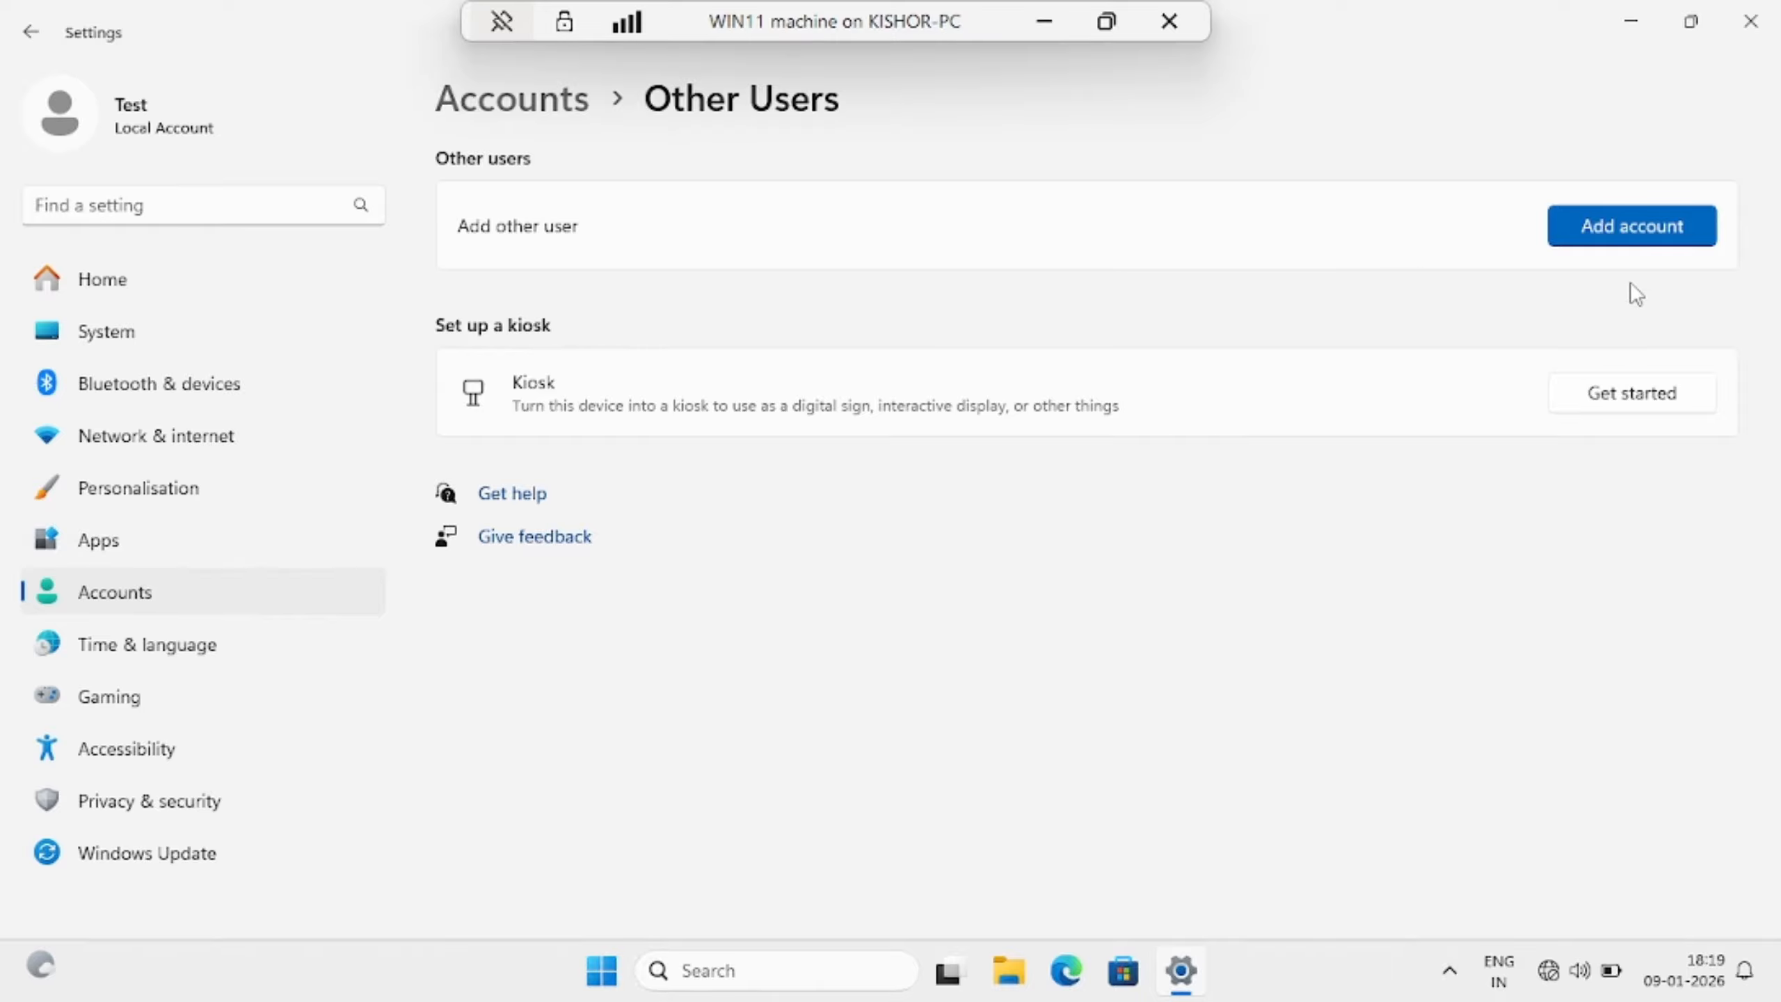
Add a new local account, entering the user's name and a password twice
left_click(1641, 242)
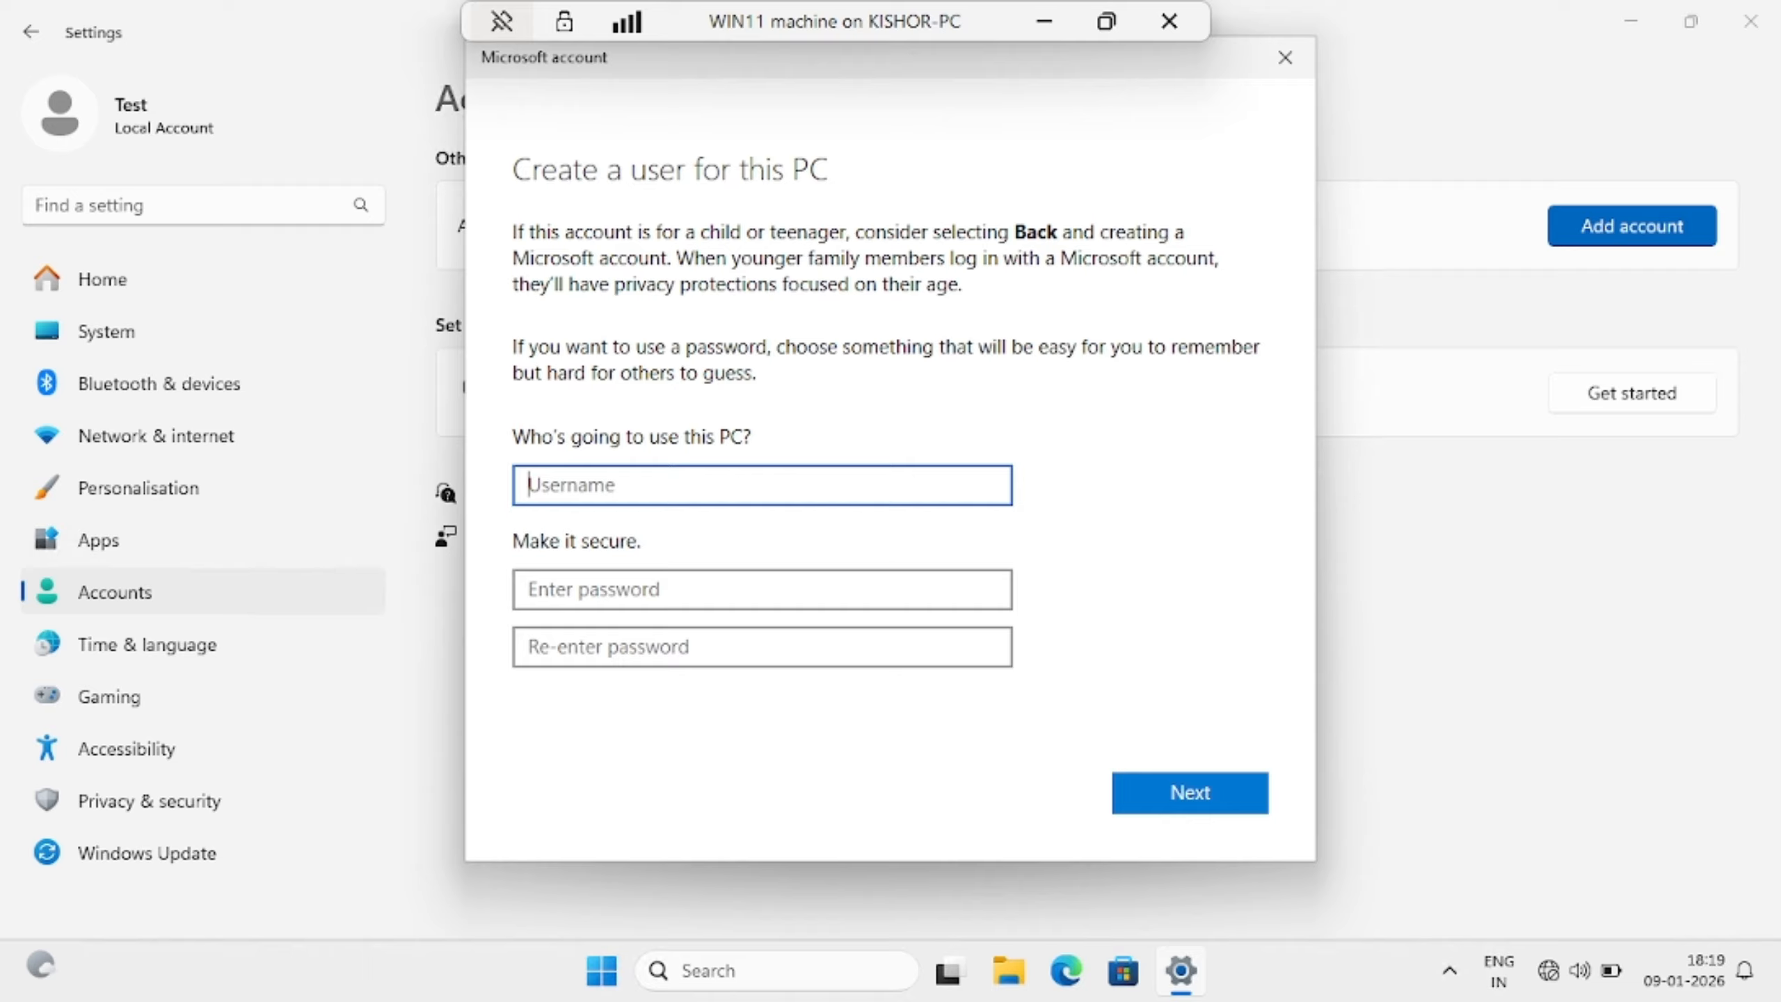
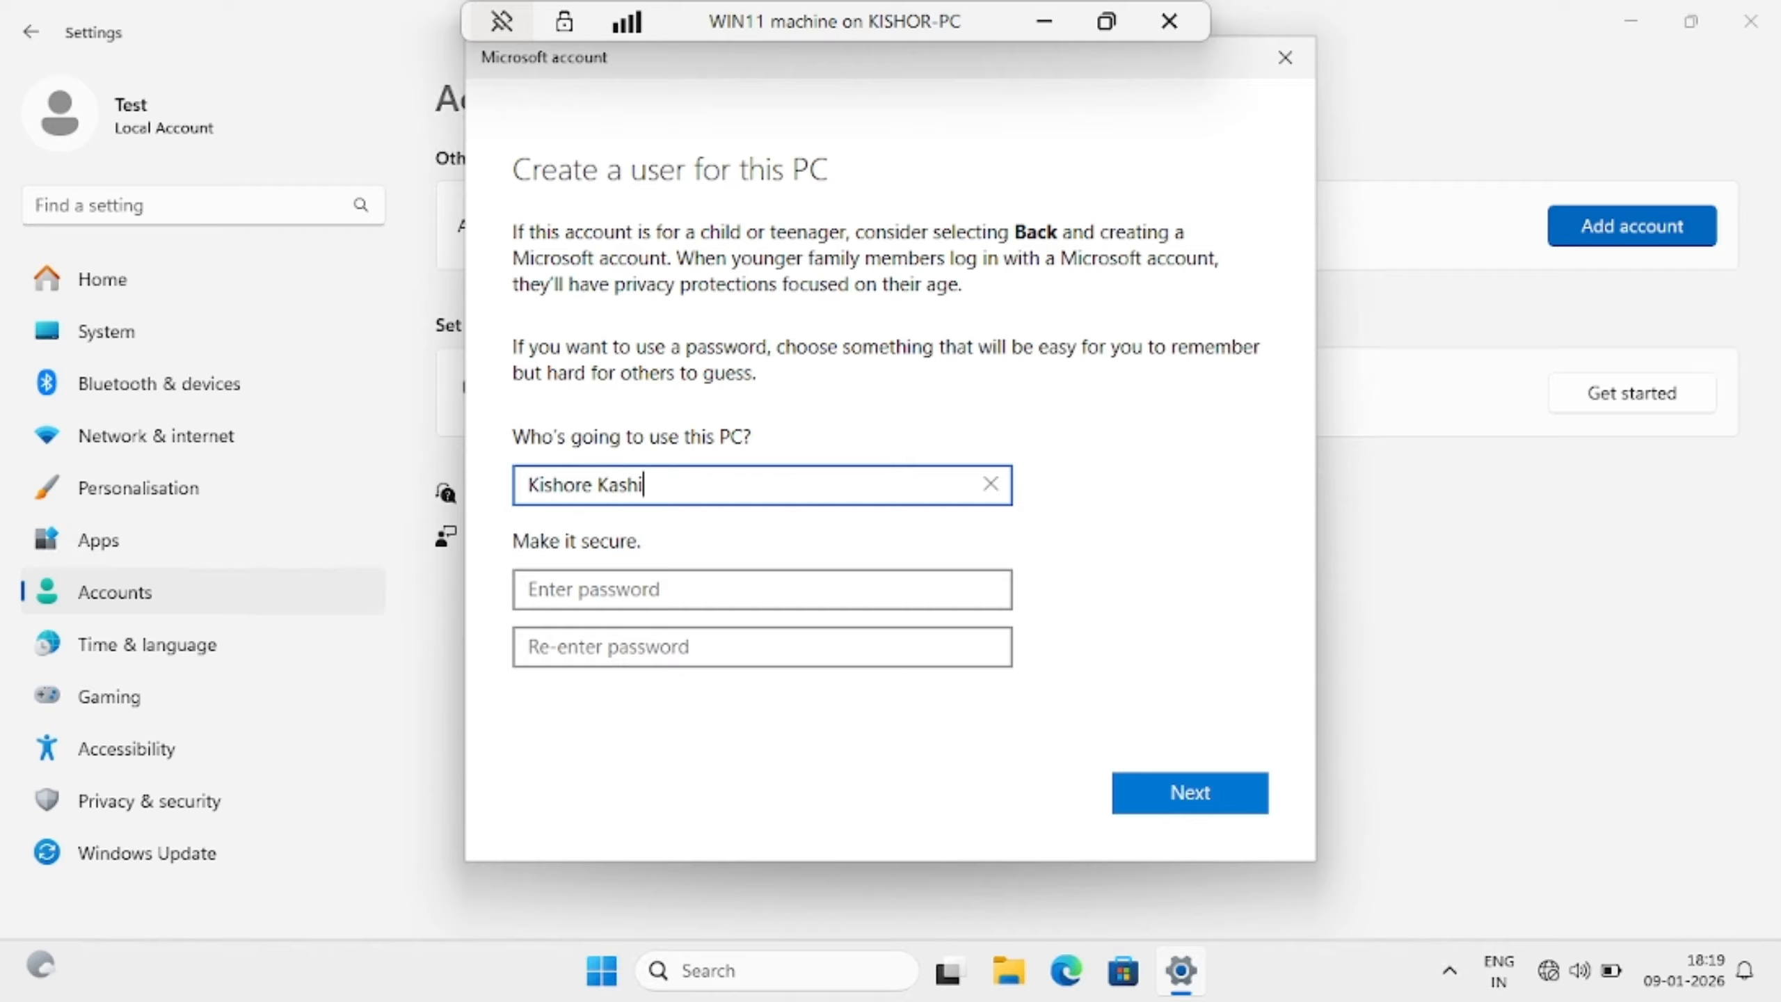
key("Tab")
type("1")
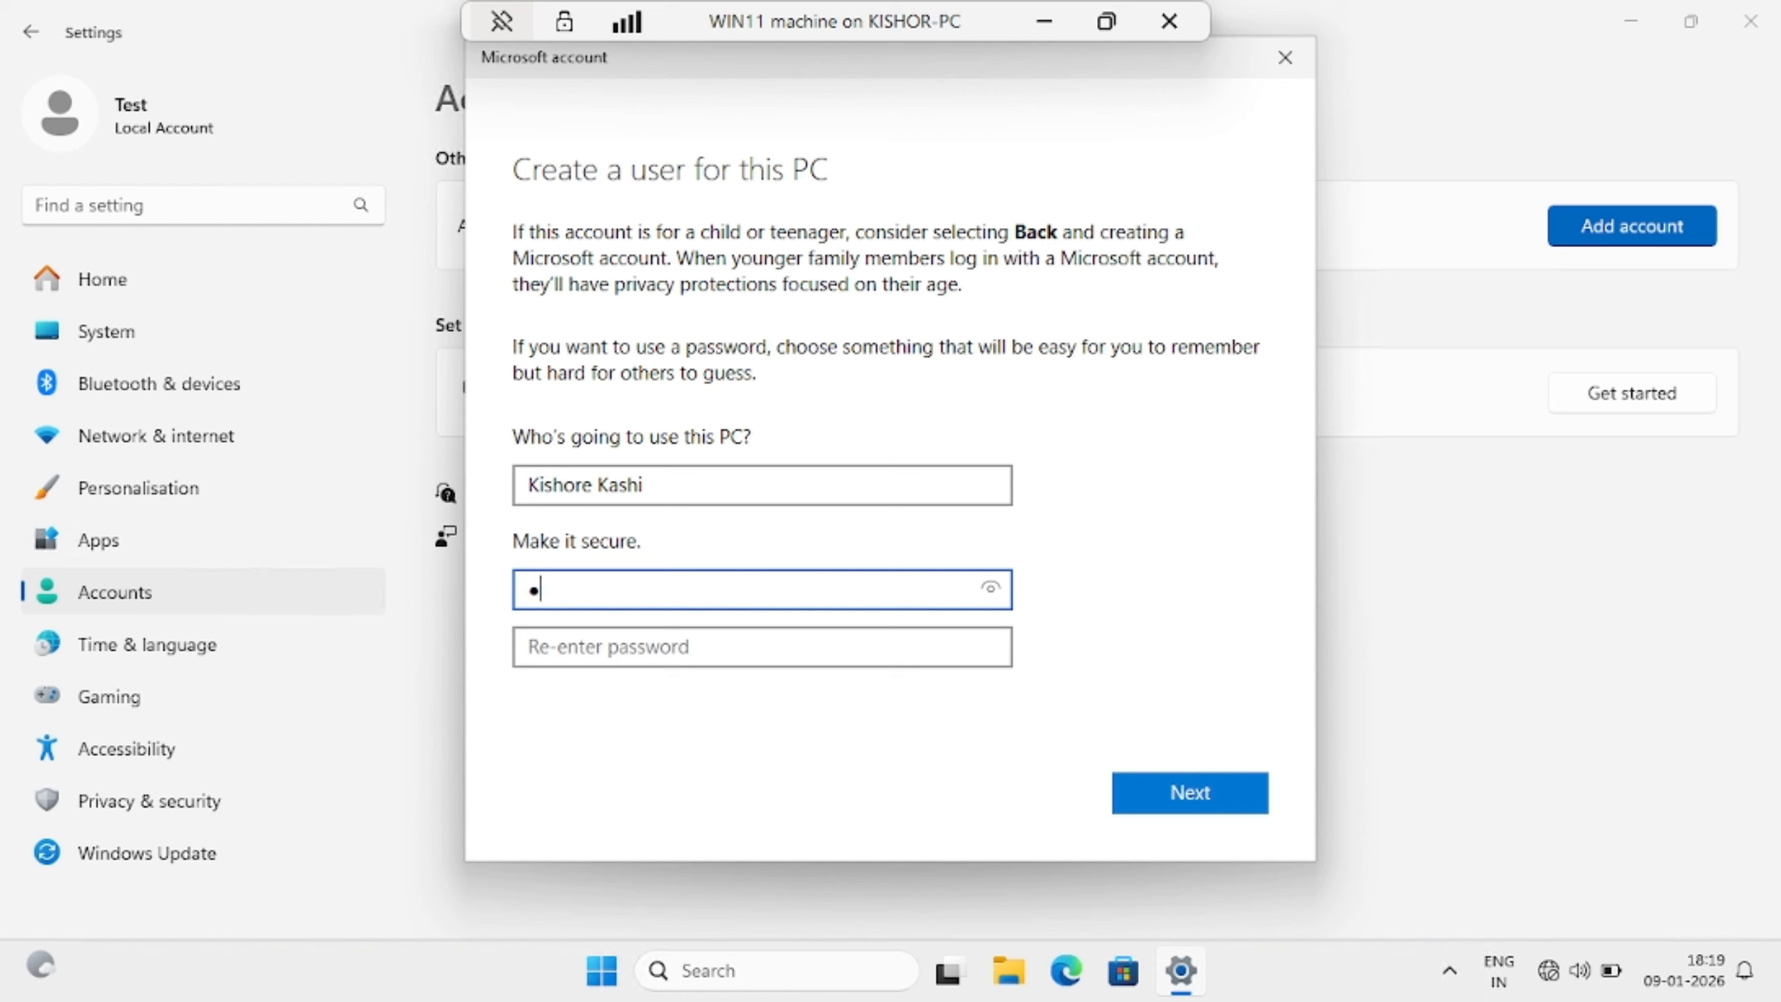
type("234567890")
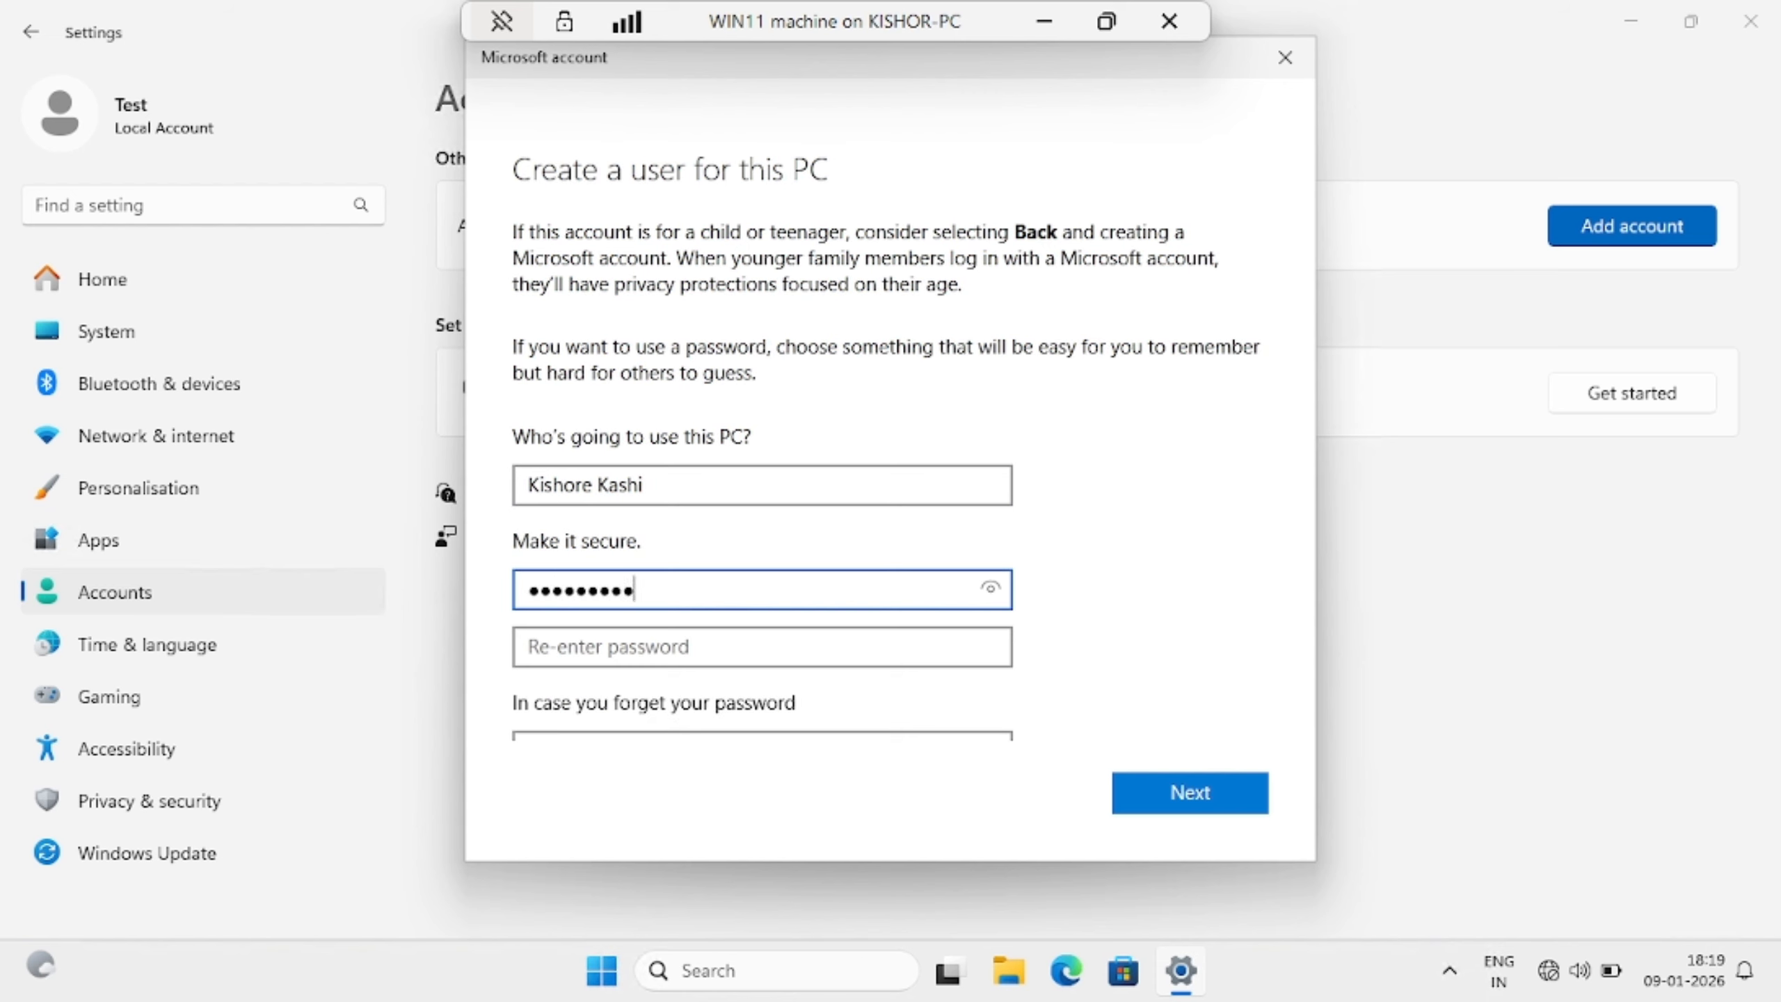
key("Tab")
type("1234567890")
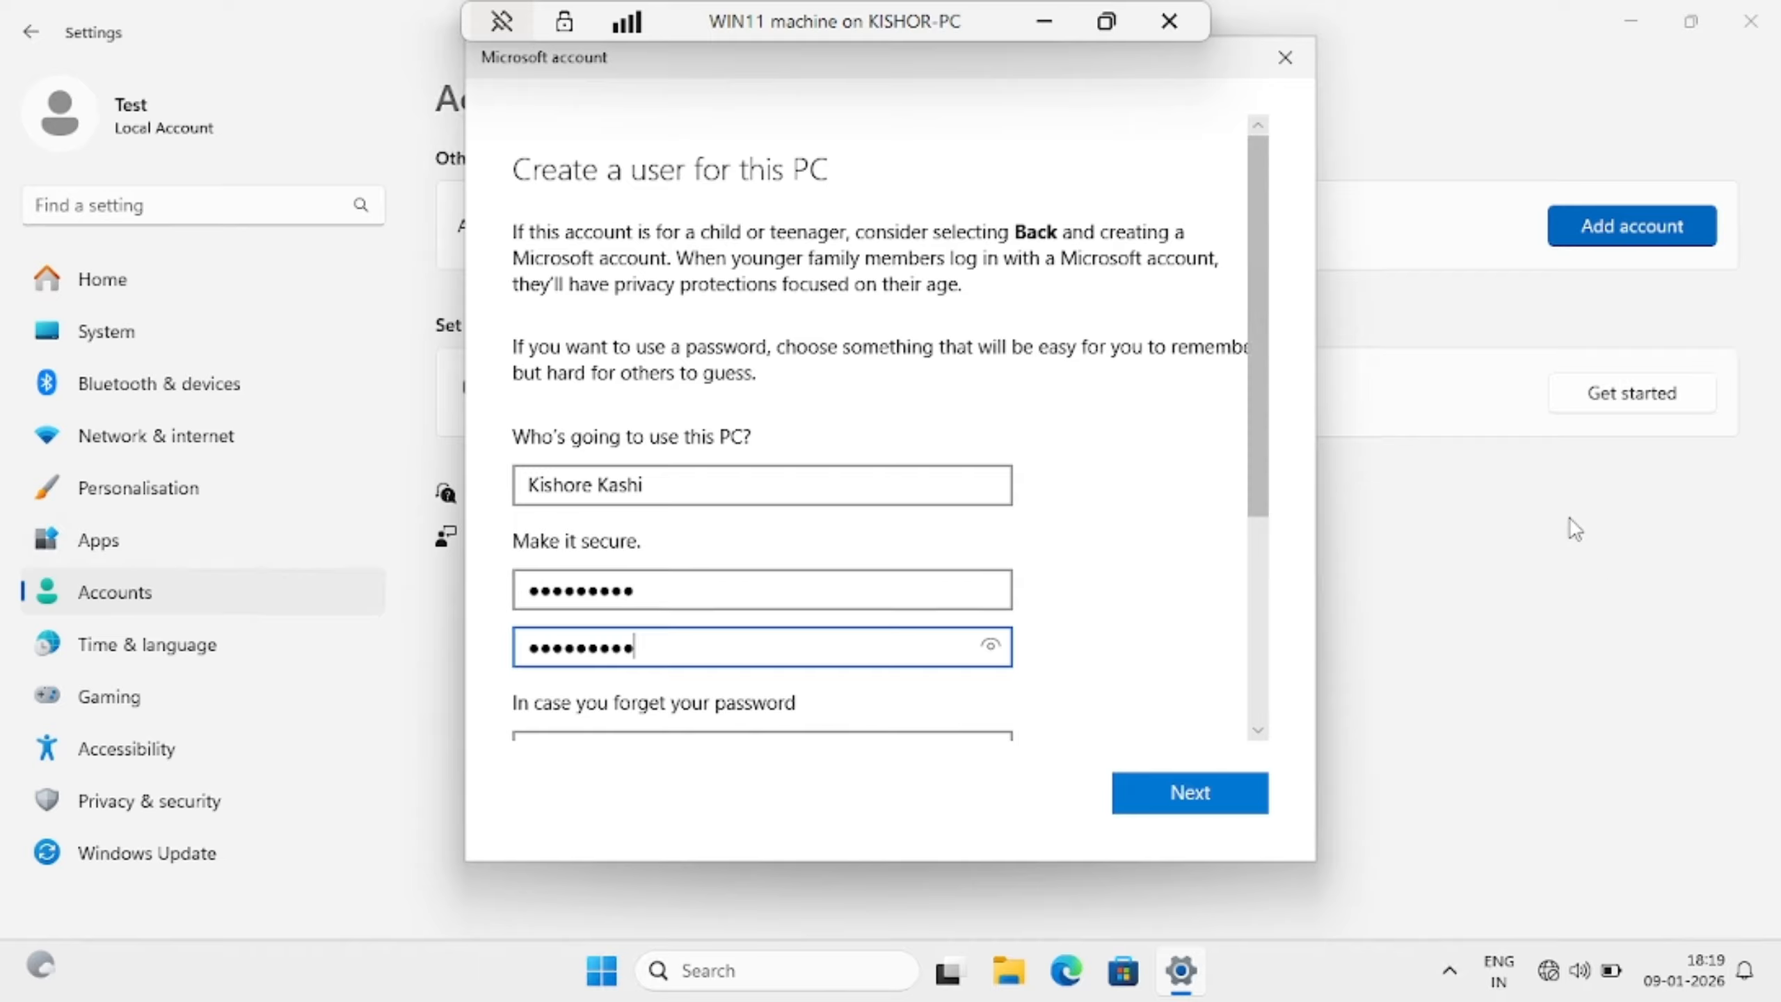
left_click_drag(1259, 516, 1205, 720)
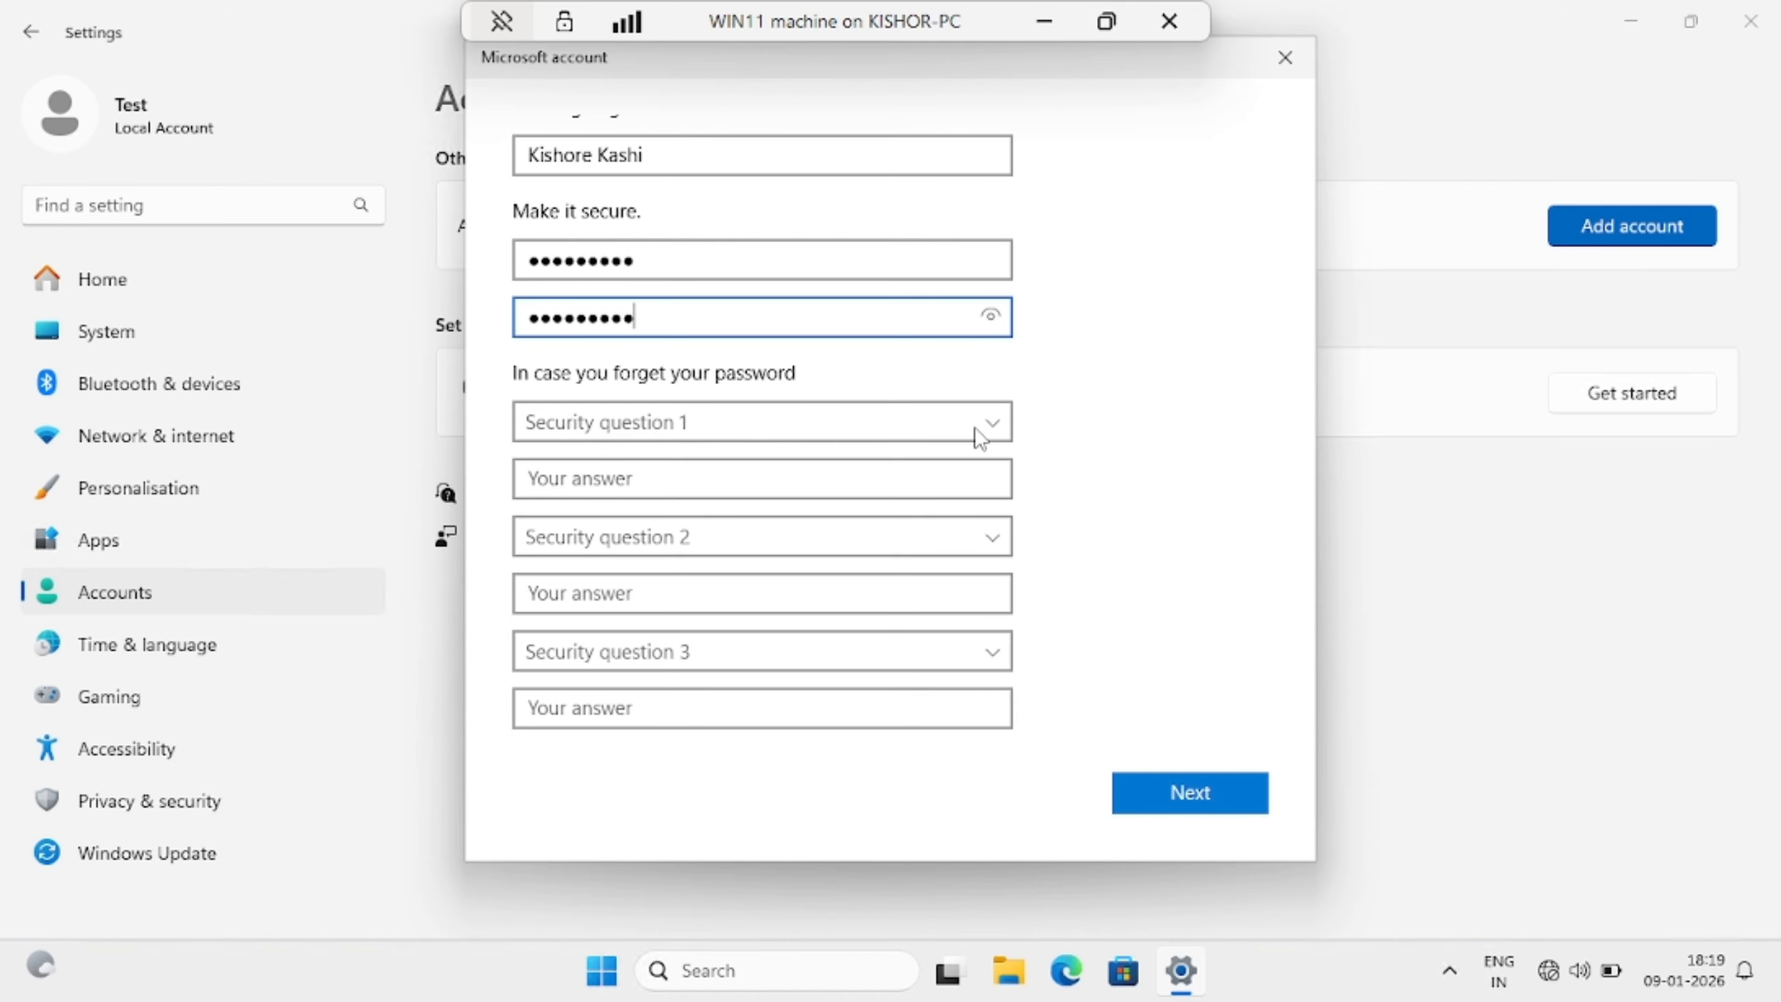
Choose the first-pet's-name and childhood-nickname security questions and type an answer to each
left_click(980, 438)
left_click(934, 460)
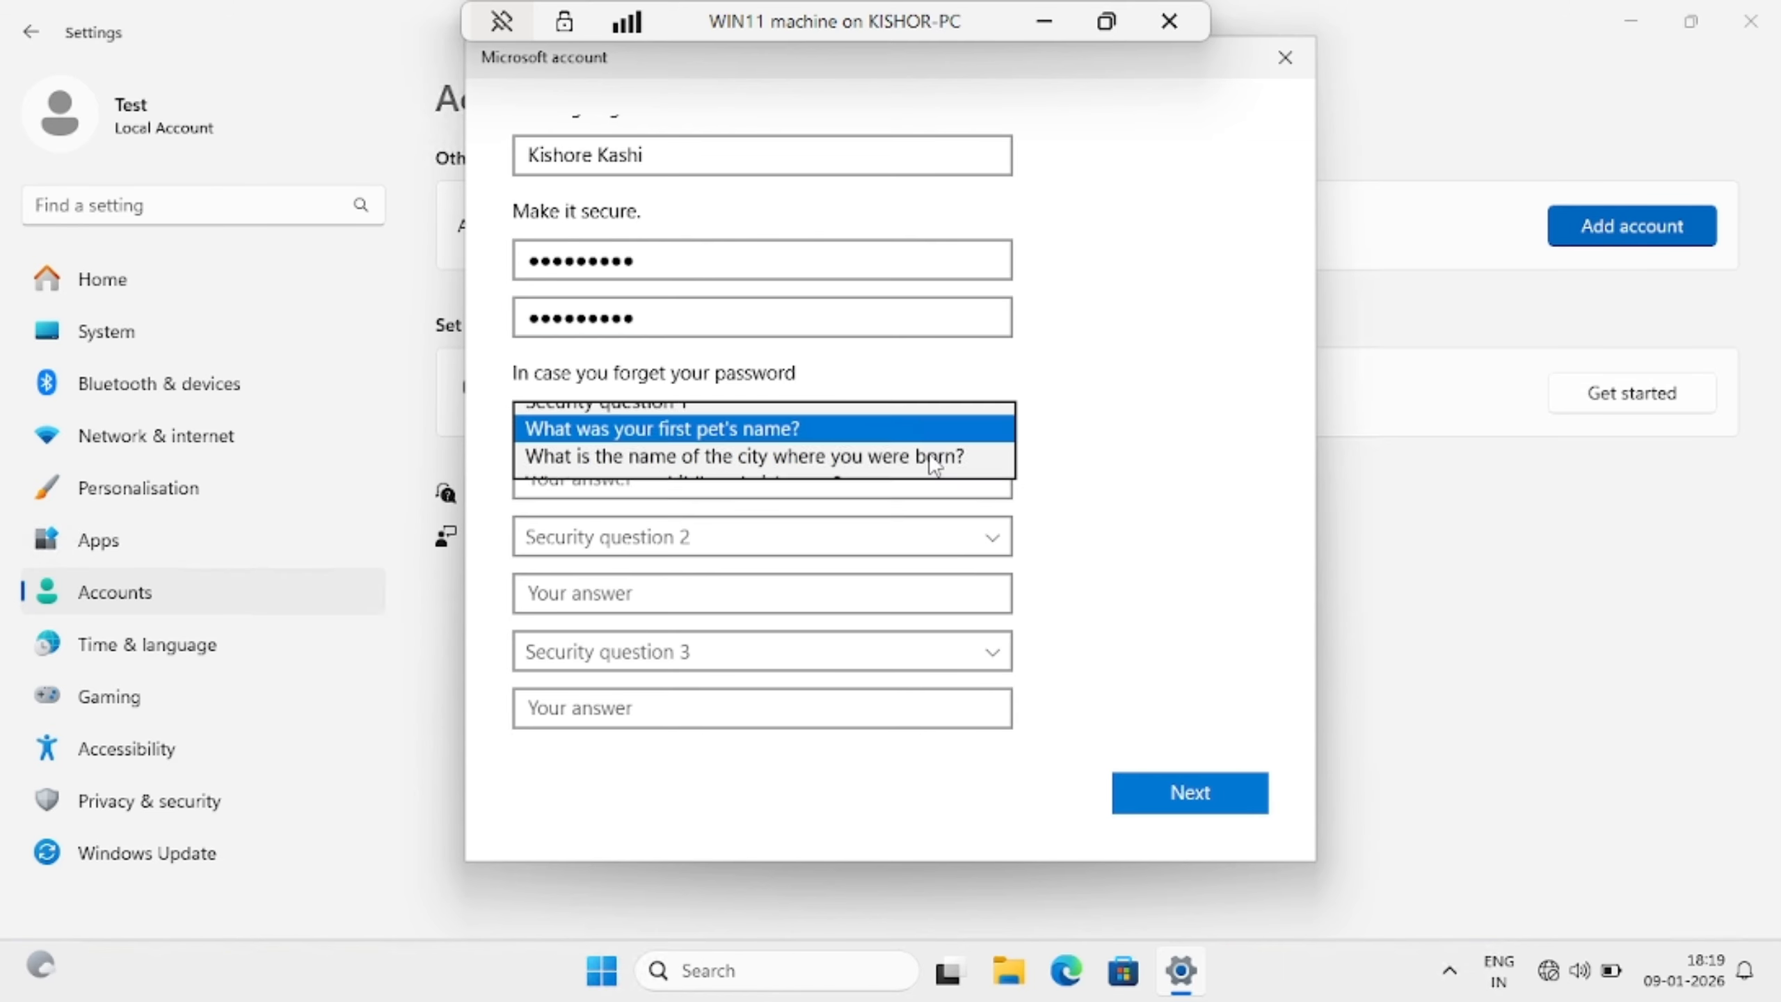
left_click(659, 486)
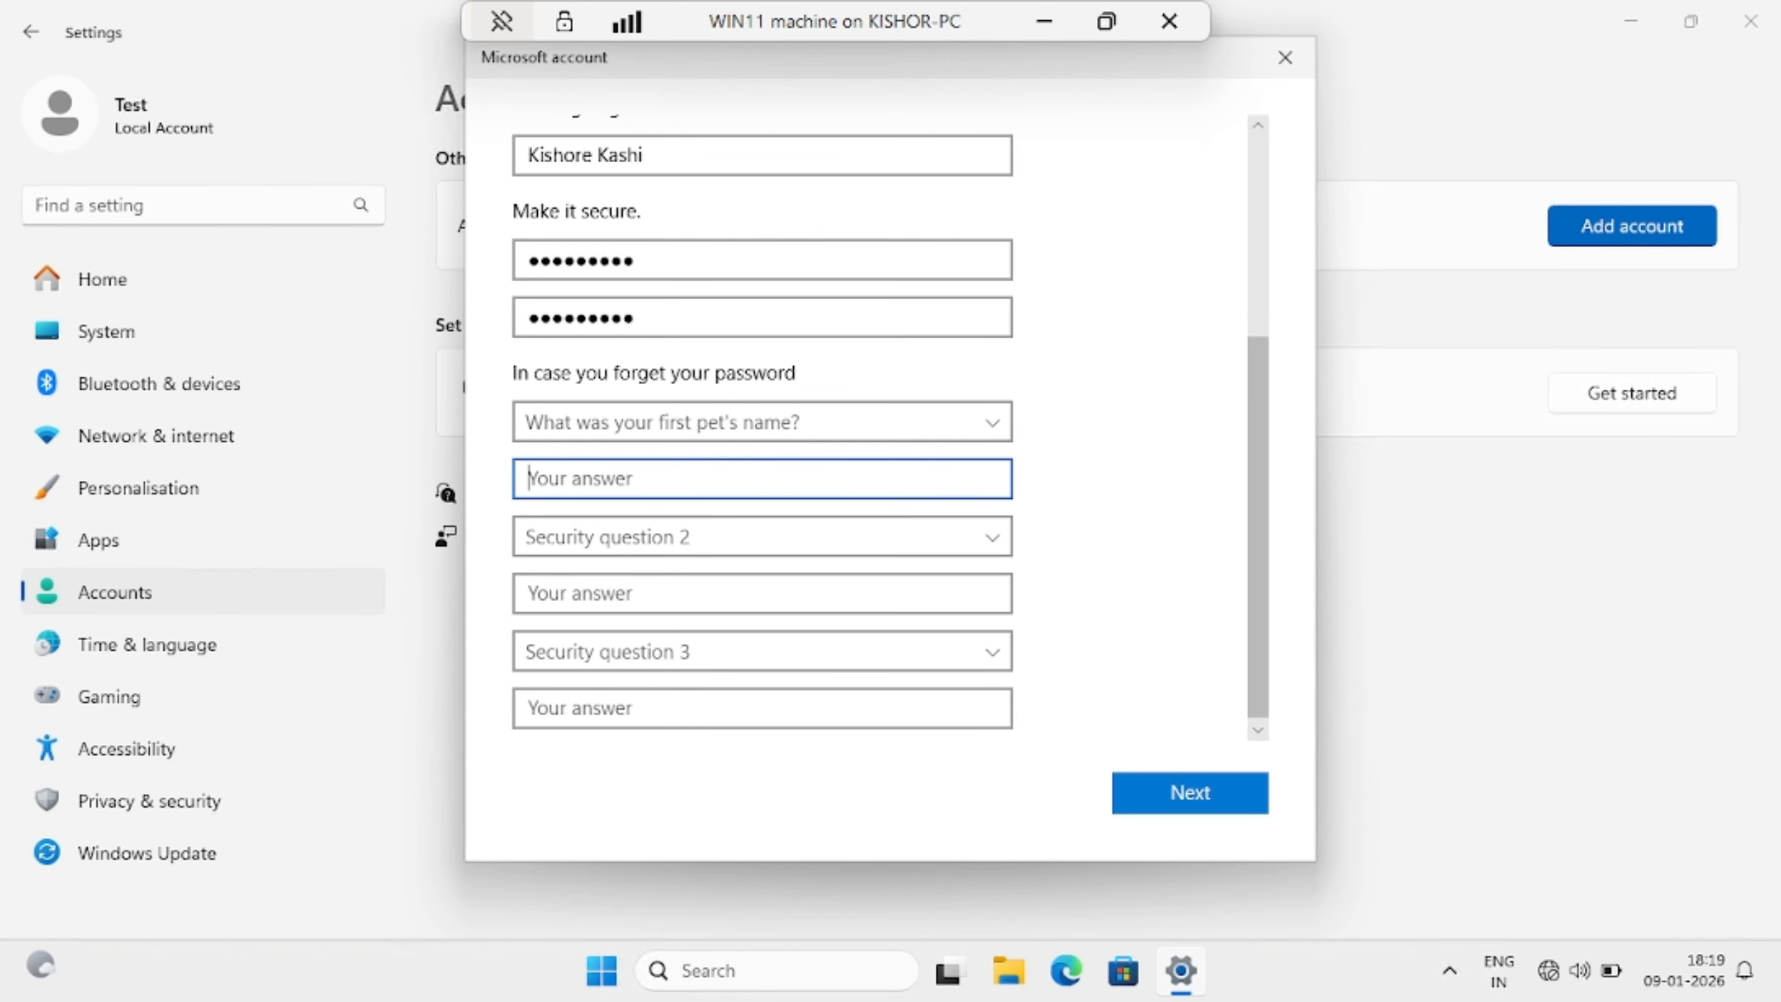
type("Dog")
left_click(663, 547)
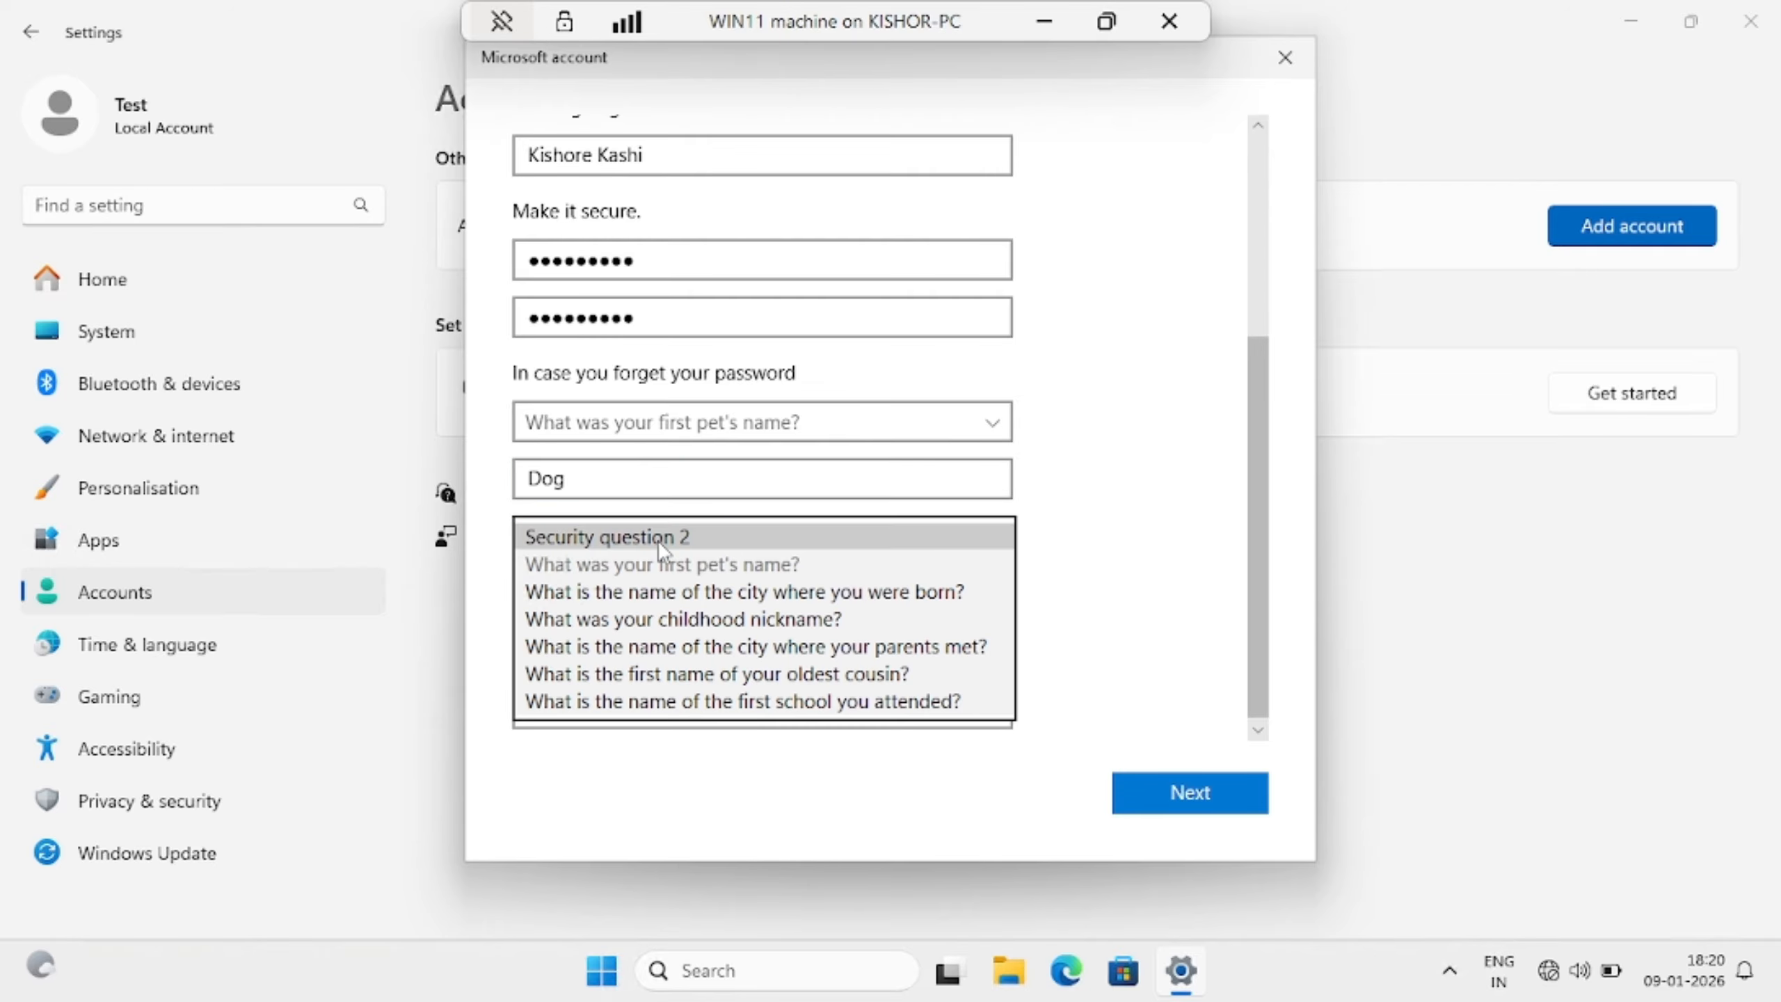
left_click(663, 621)
left_click(663, 594)
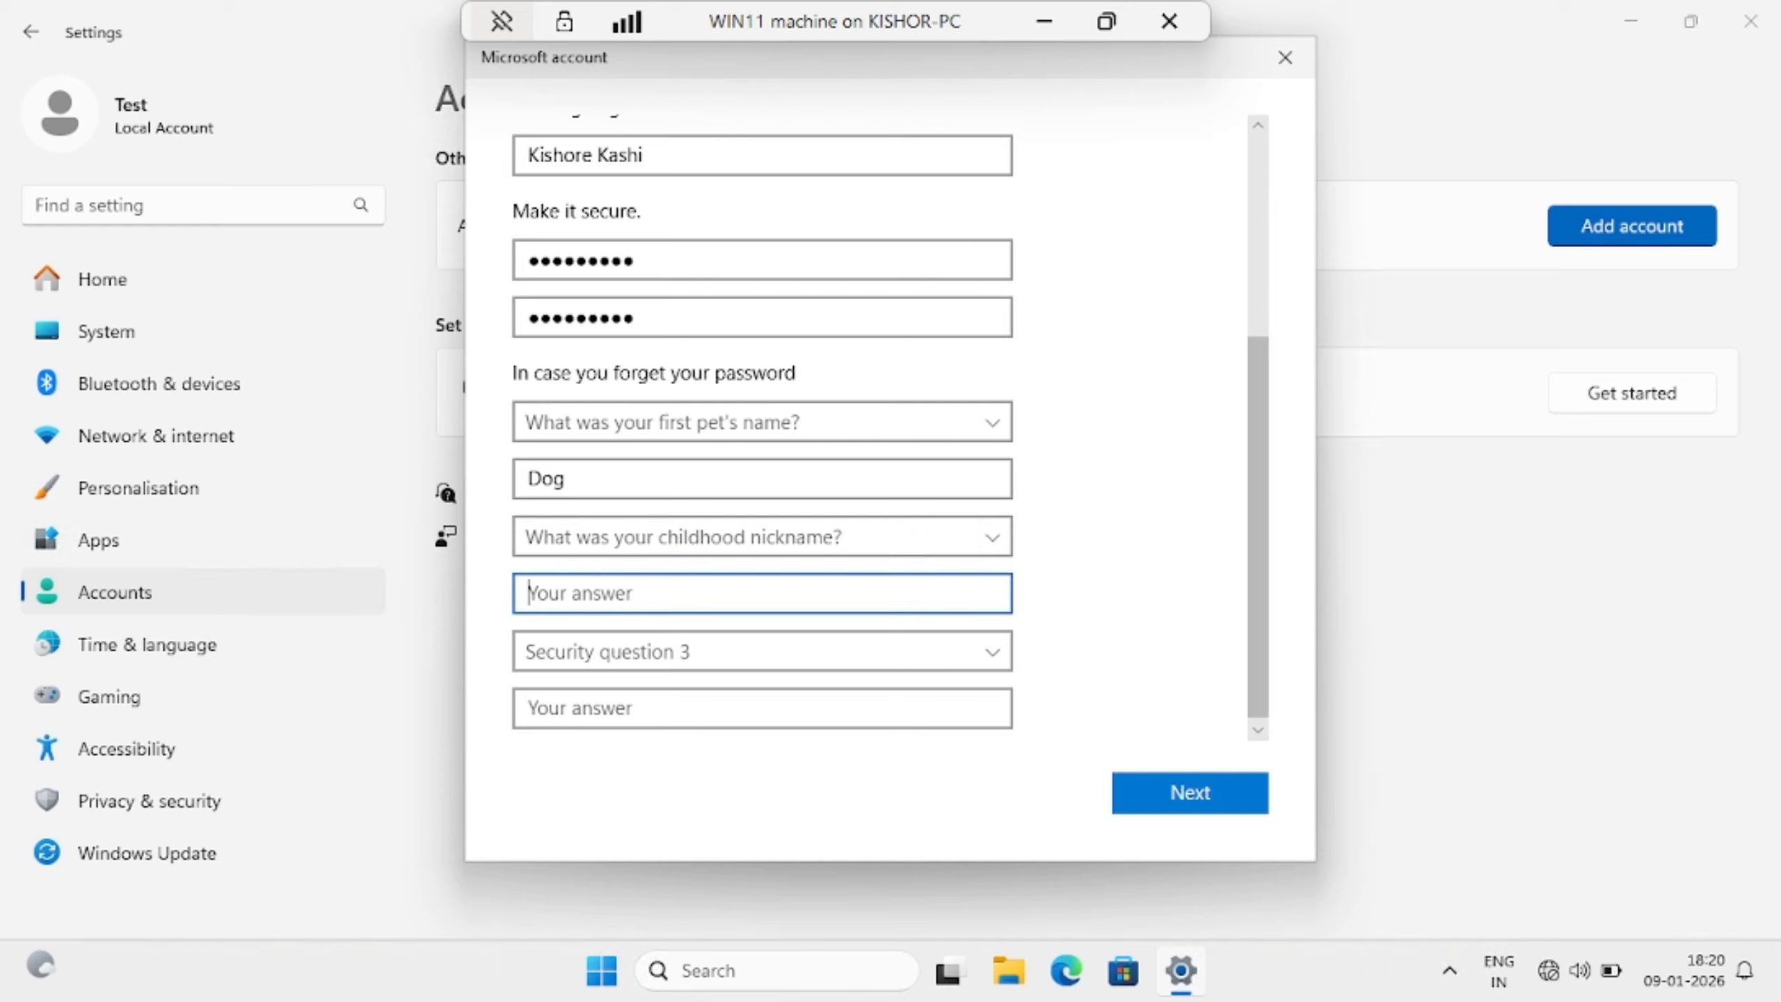
type("Kishu")
Choose the first-school-attended question, answer it, and finish creating the account
left_click(978, 667)
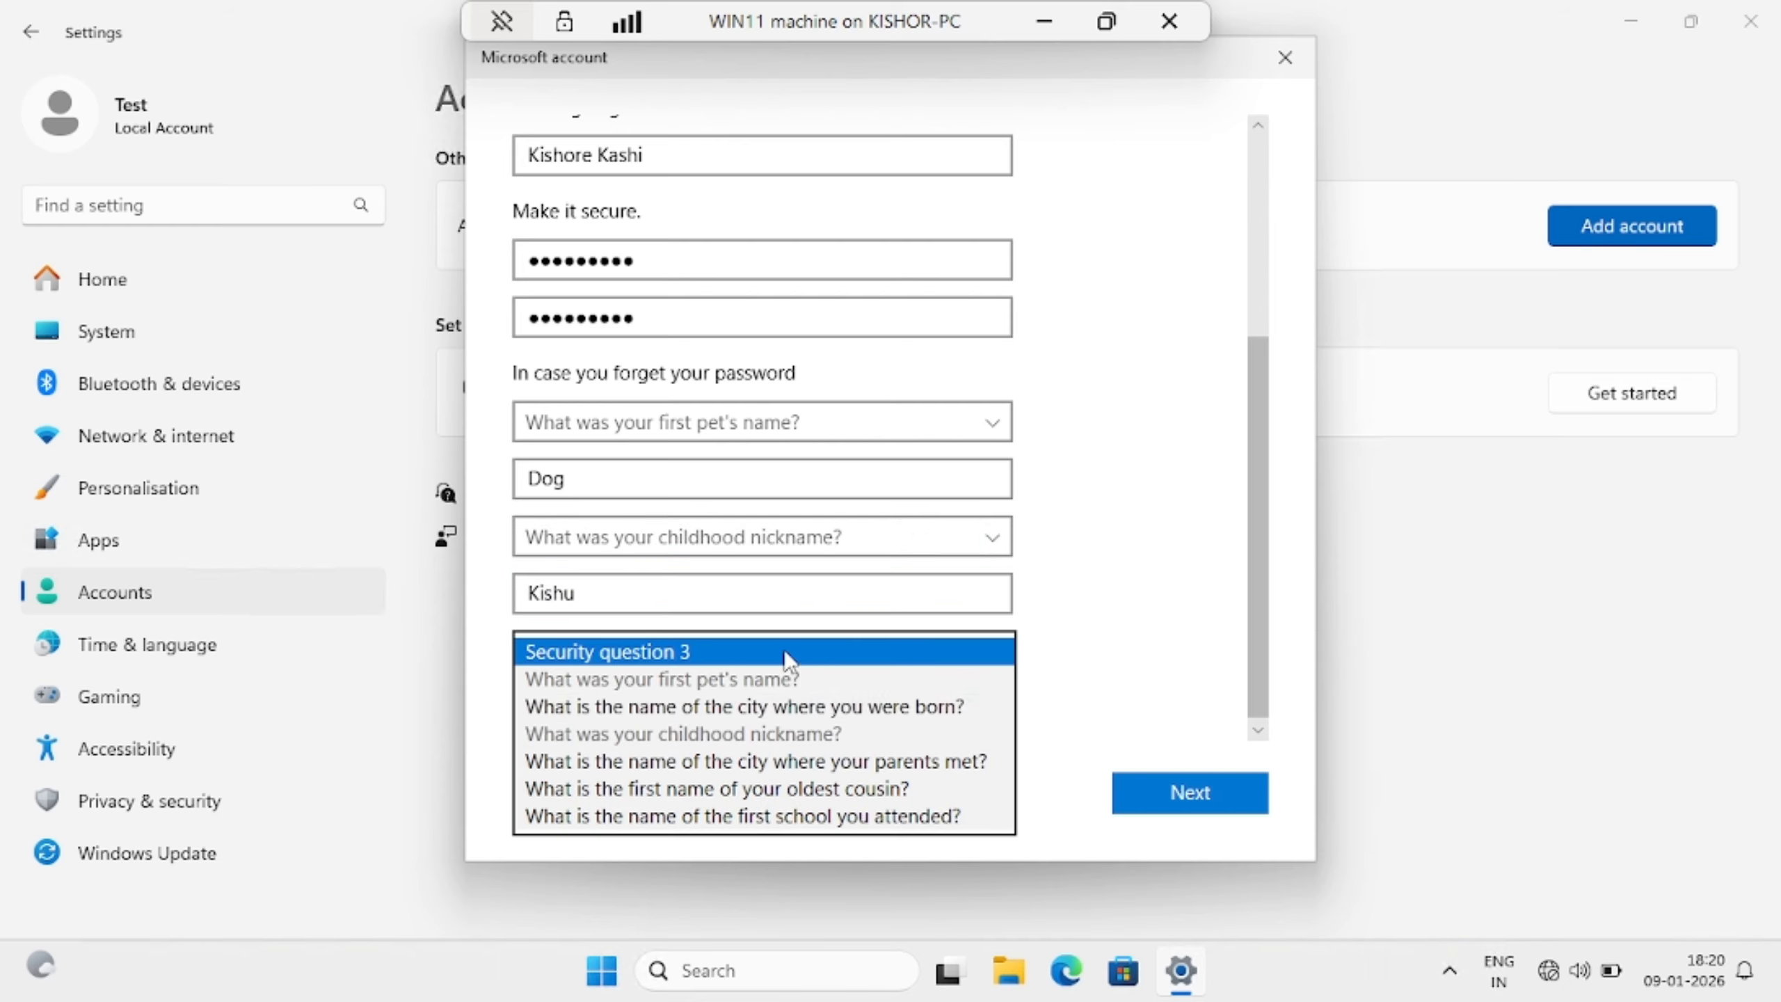
left_click(692, 814)
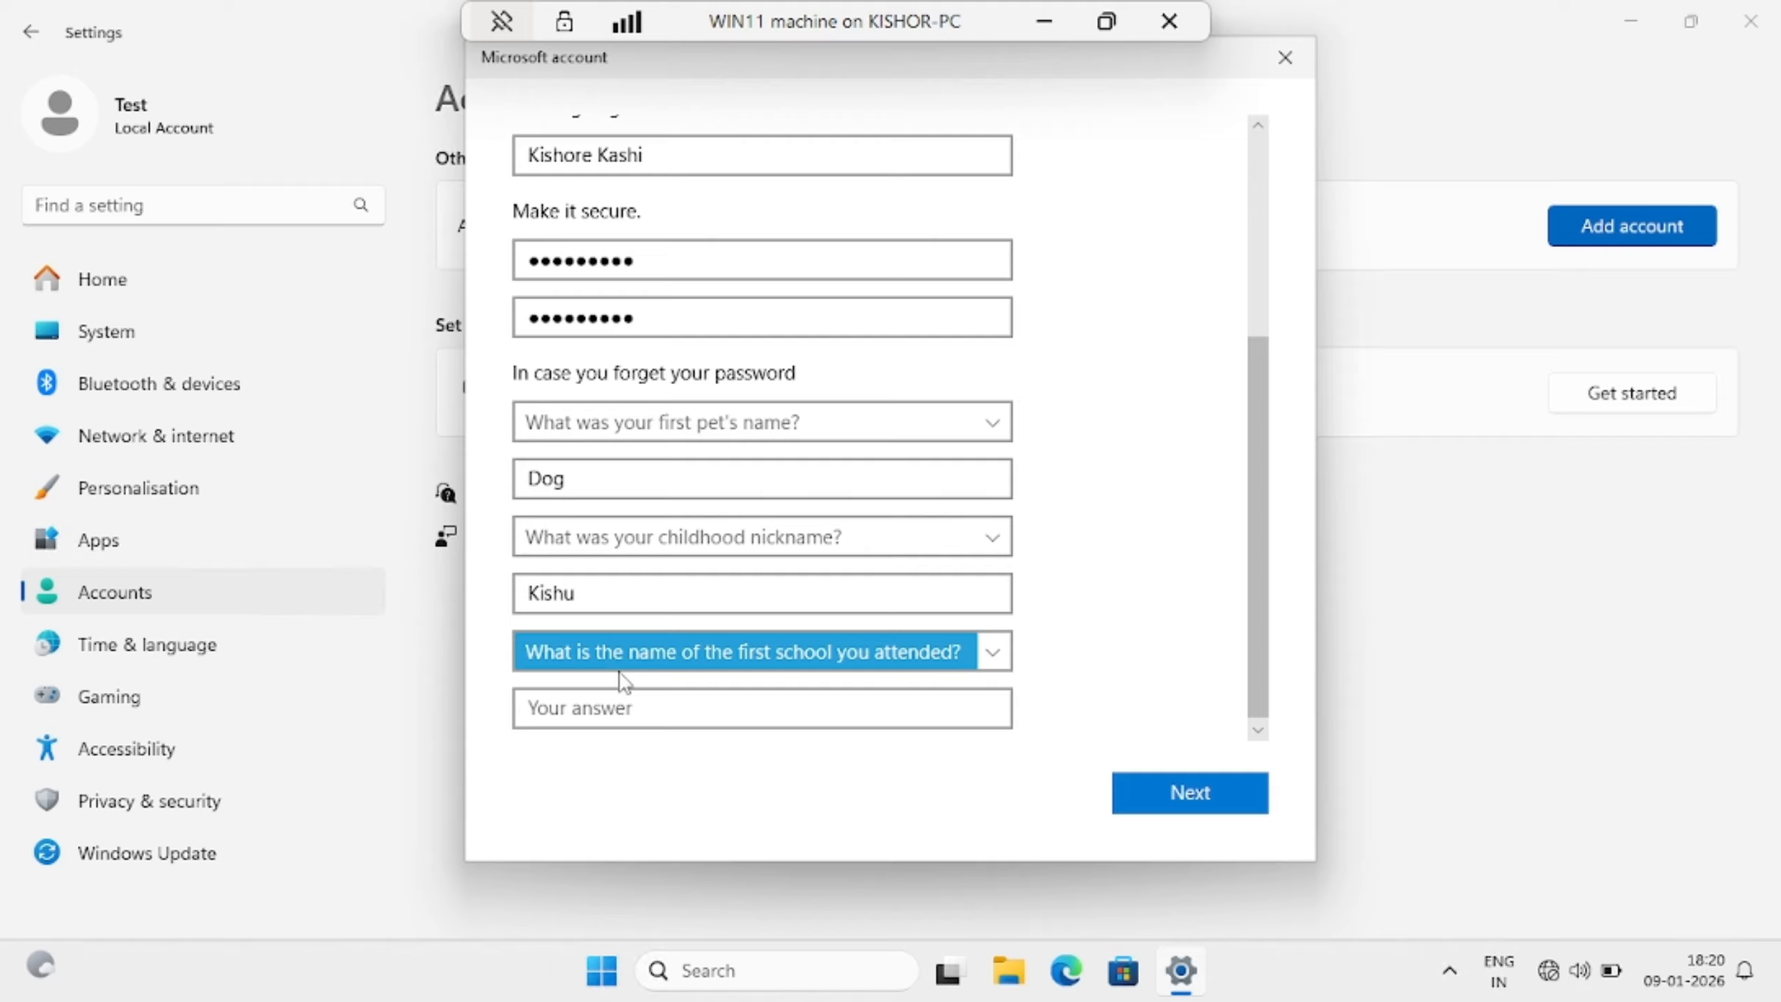
left_click(857, 704)
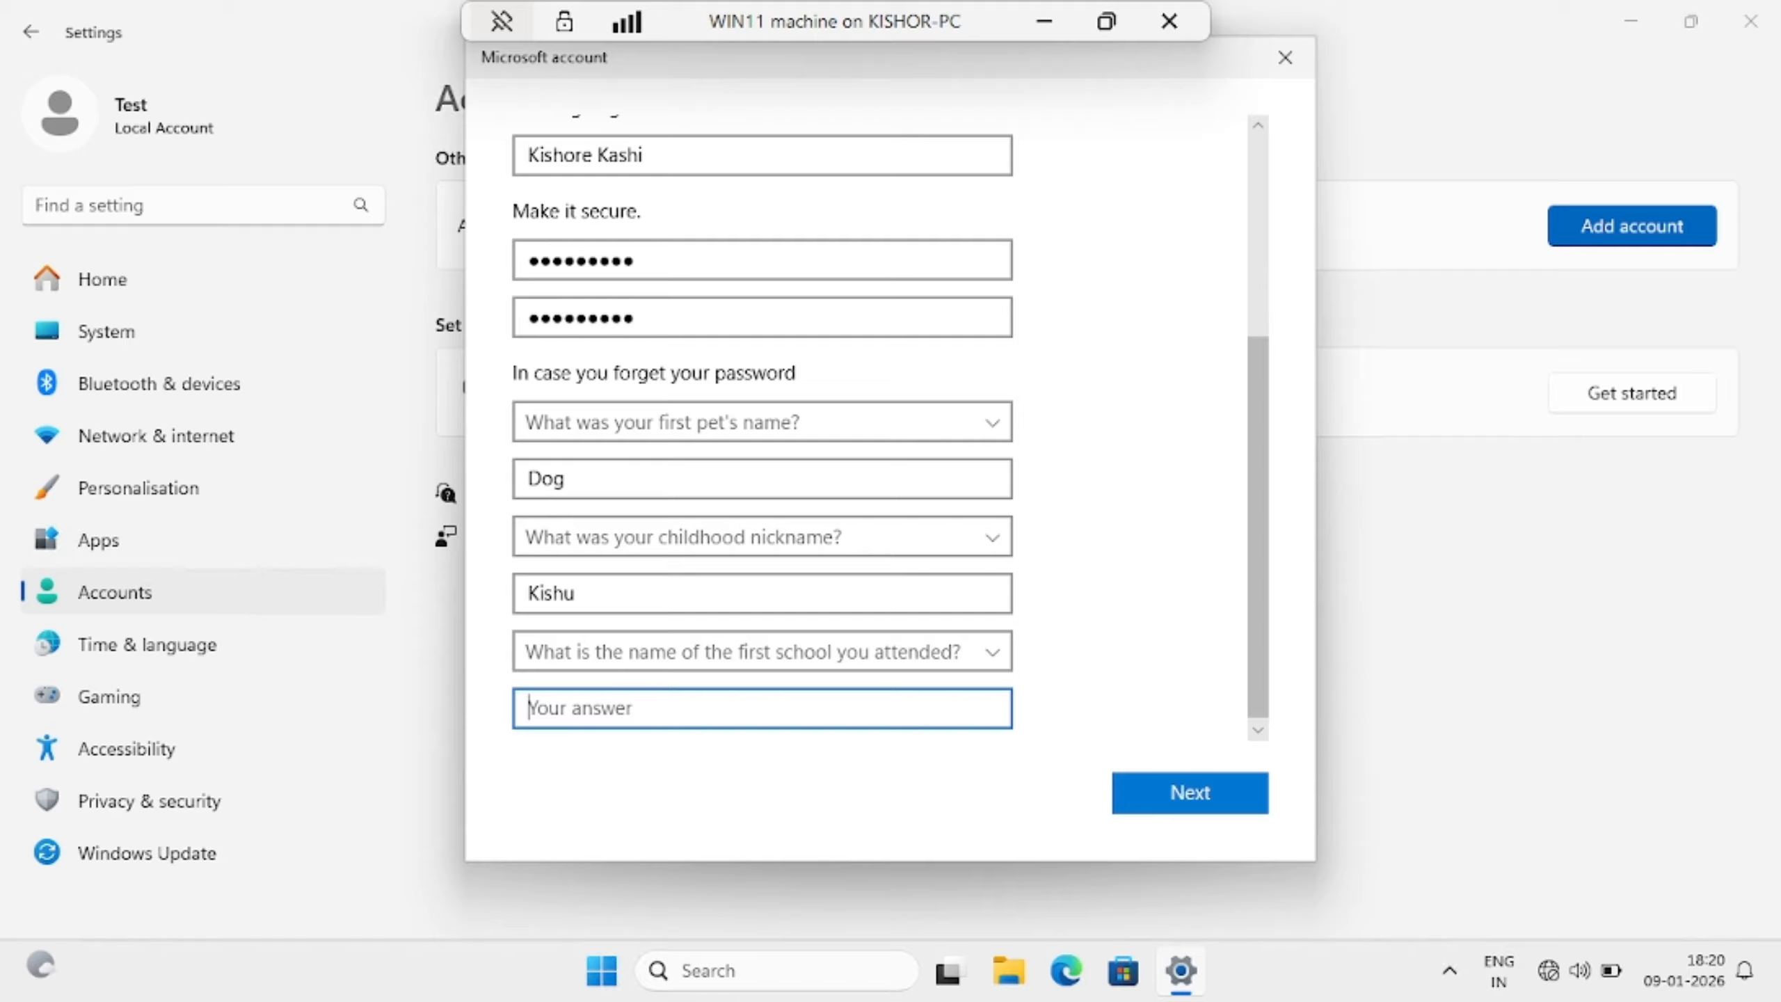
type("BMS")
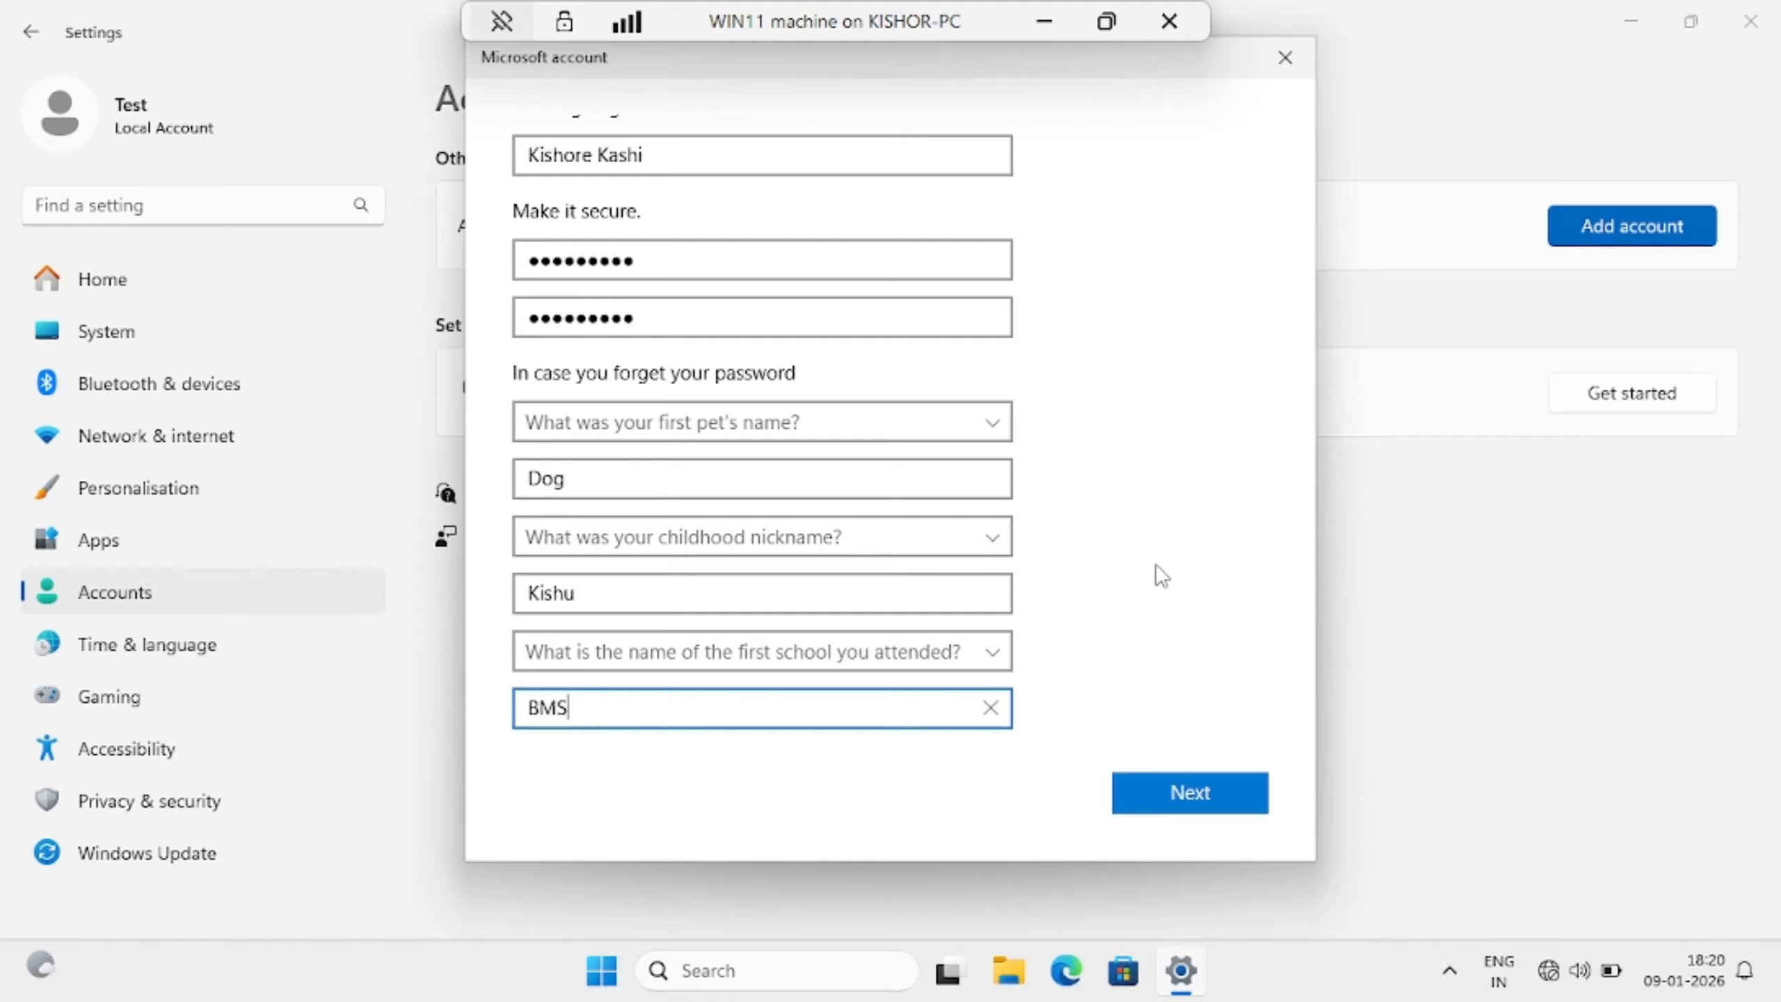
left_click(1181, 794)
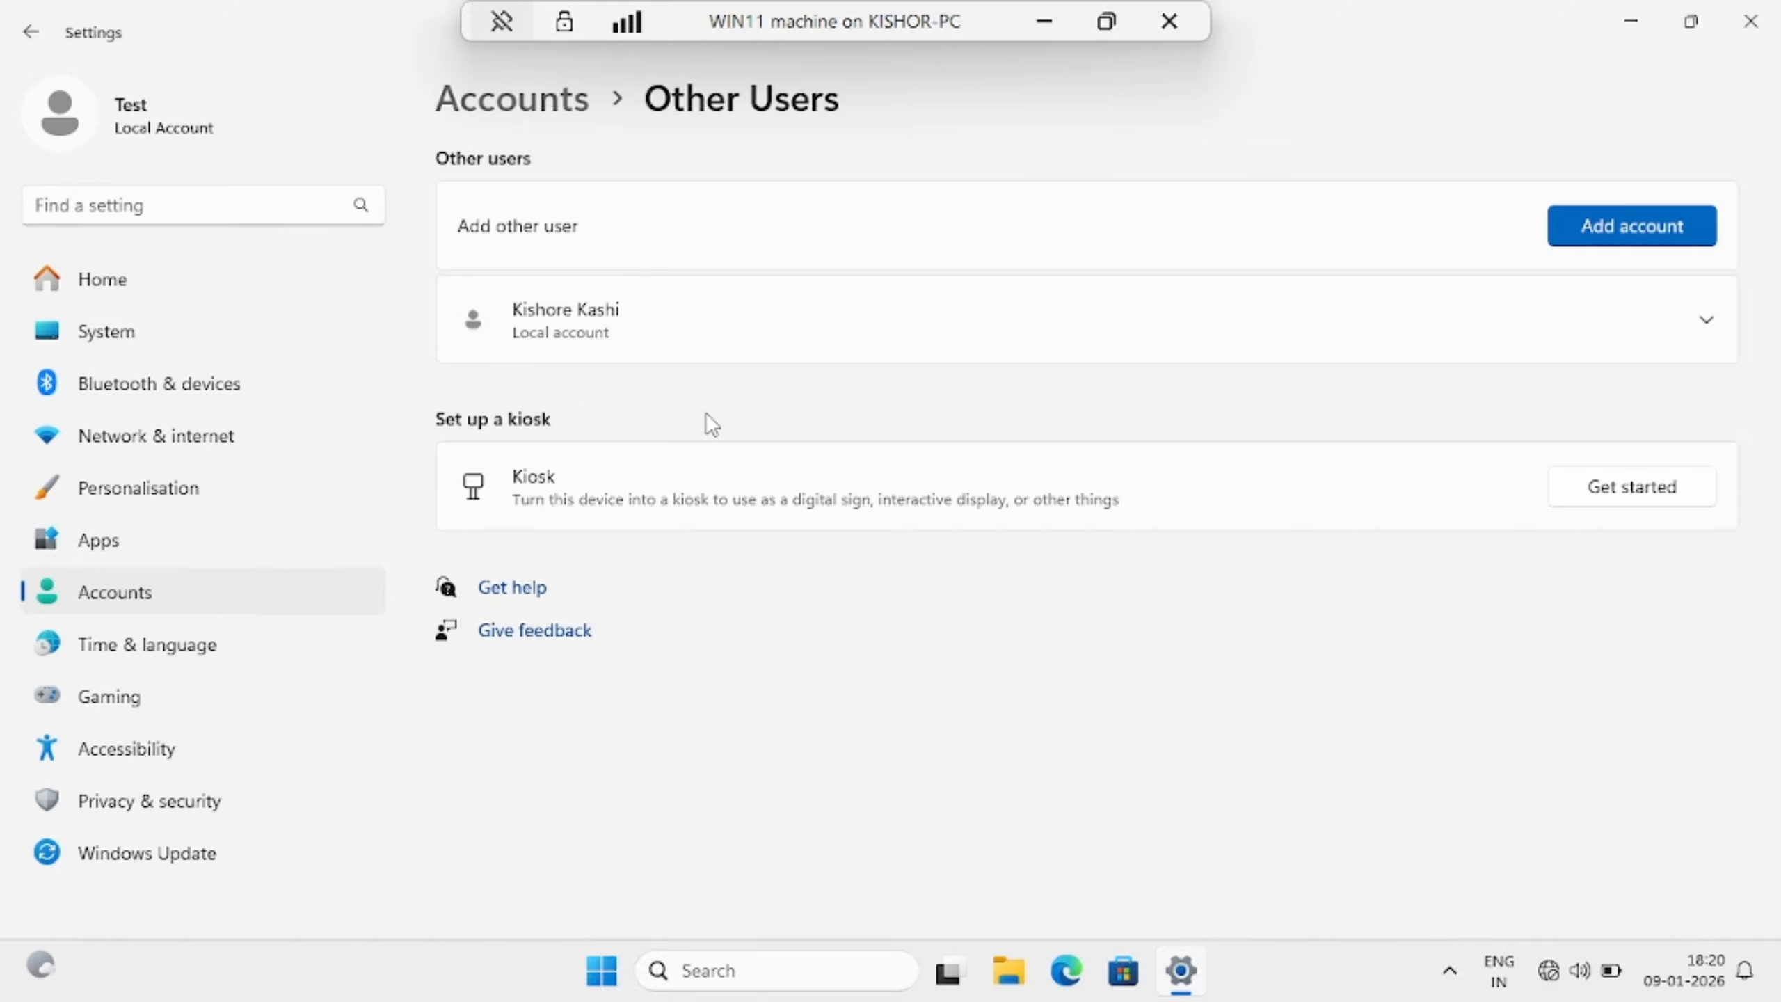
Close Settings and right-click Start to bring up the Win+X system tools menu
left_click(1755, 29)
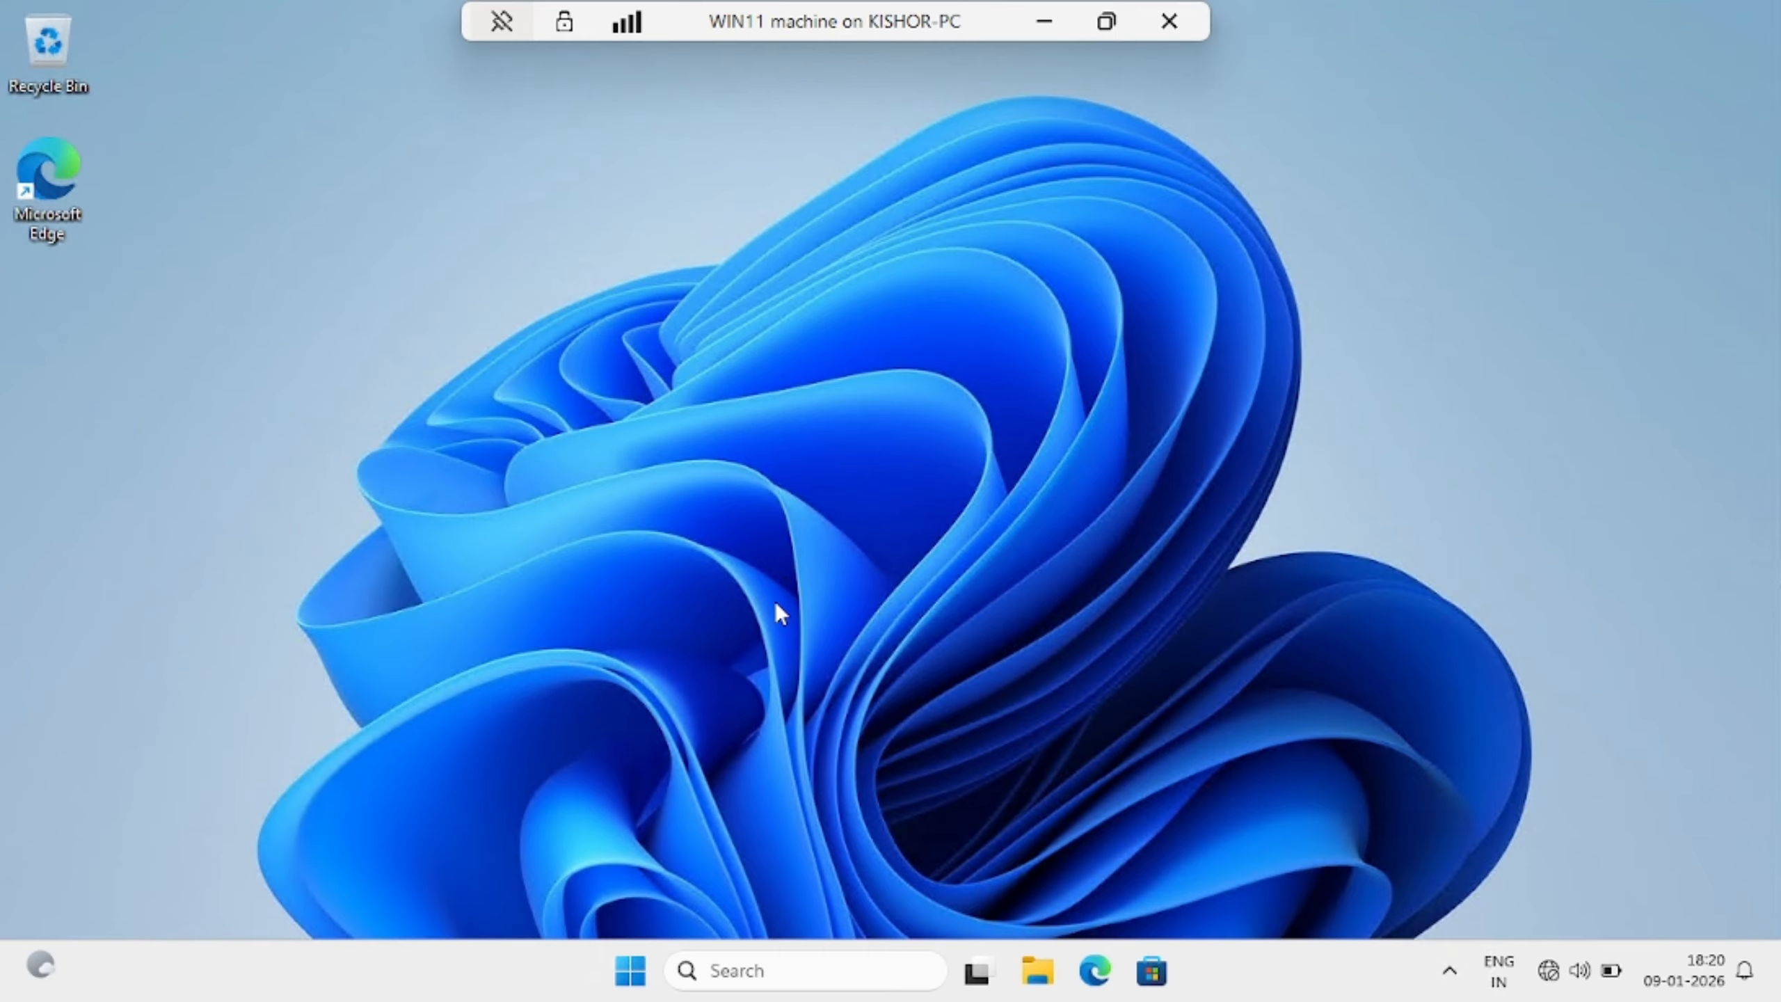
left_click(635, 977)
left_click(635, 977)
right_click(637, 979)
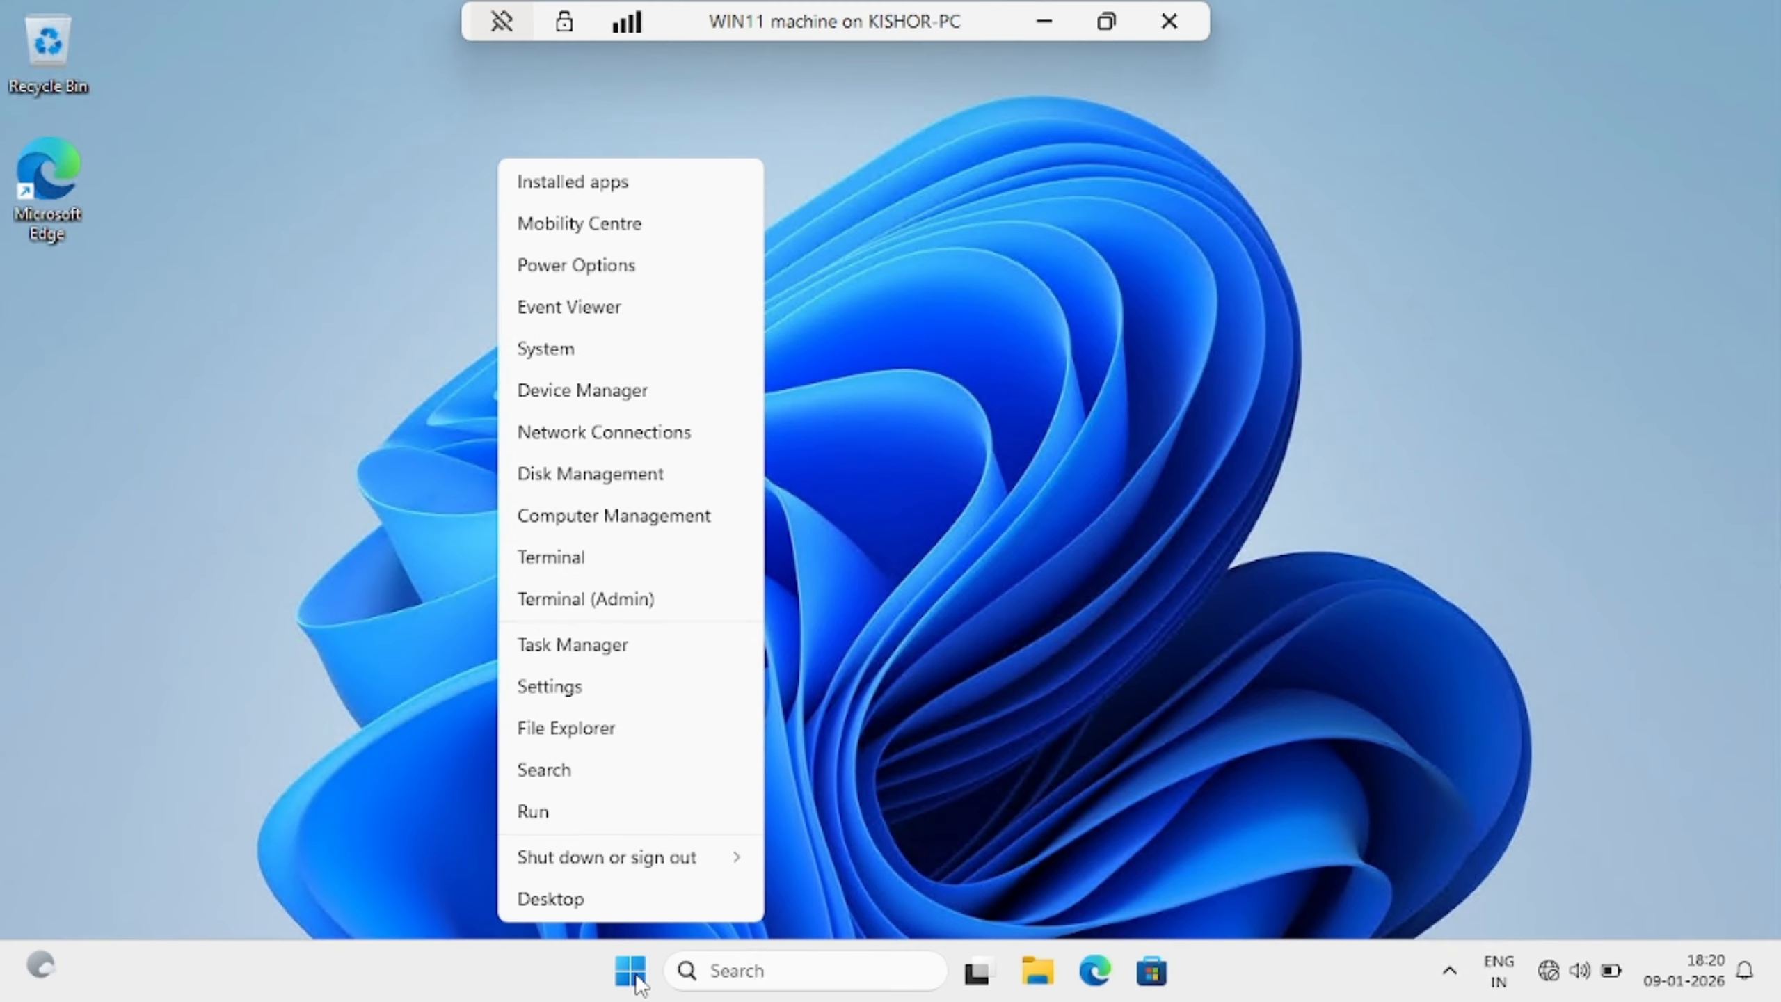
Open Computer Management maximized and show Local Users and Groups > Users
left_click(657, 520)
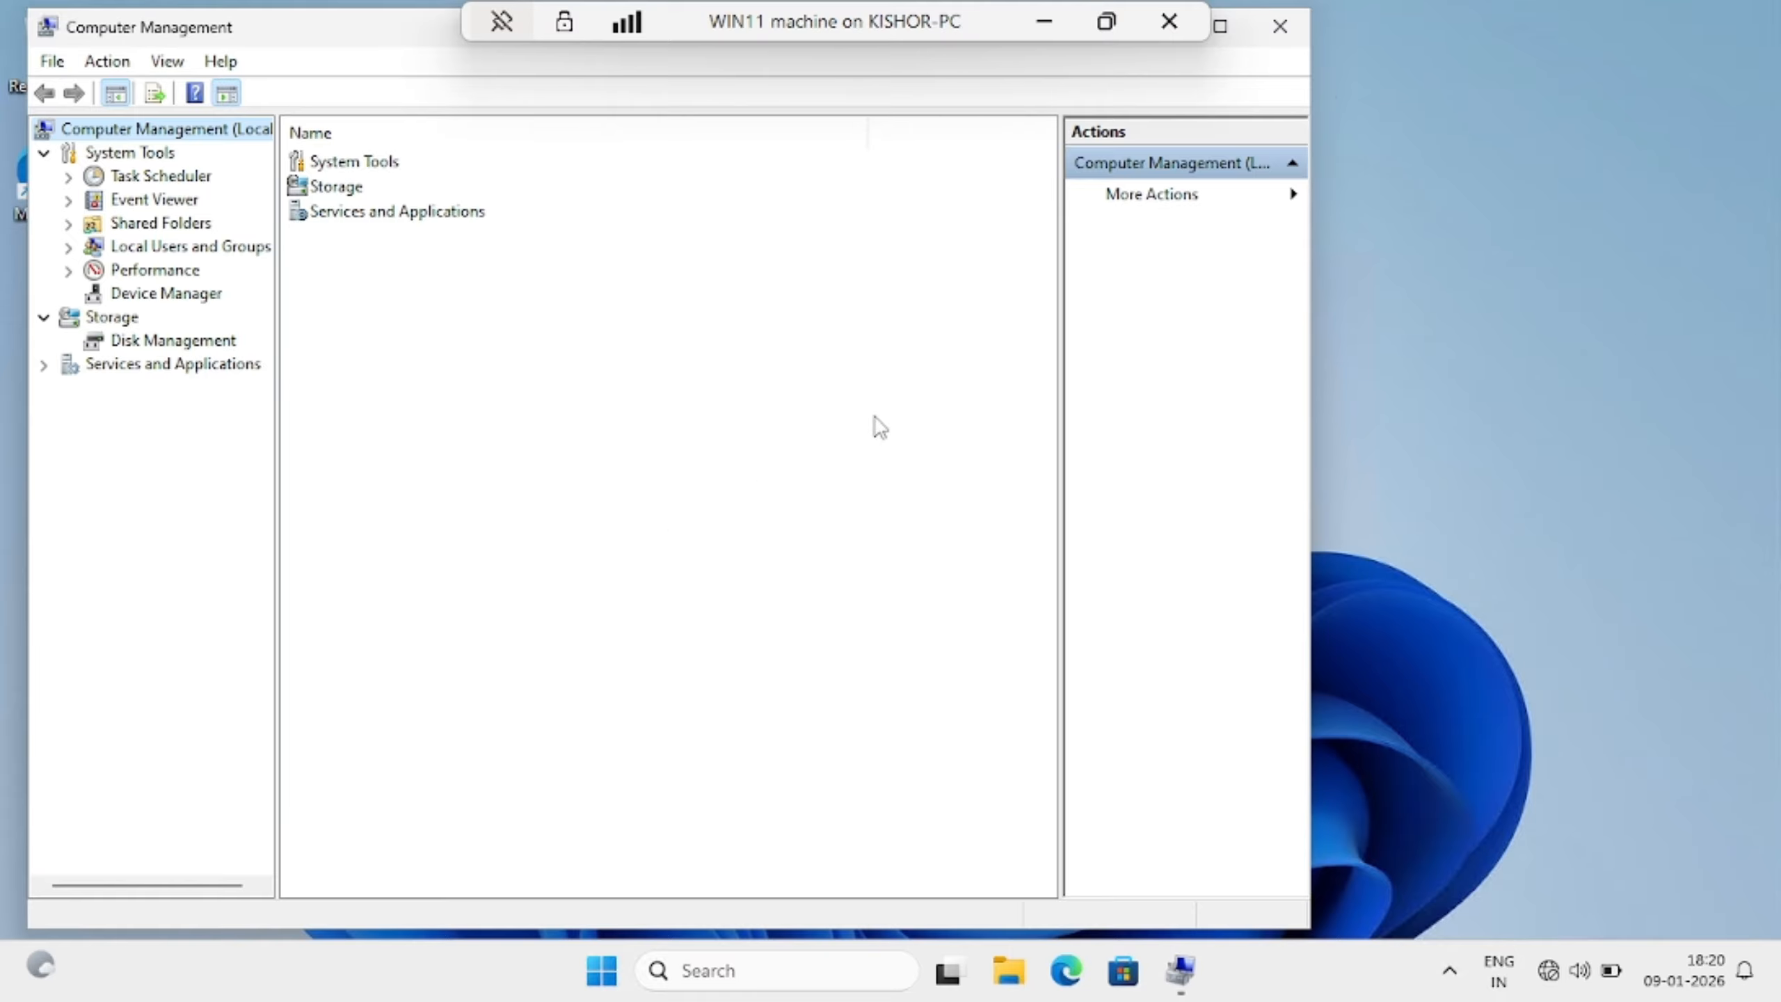
left_click(1220, 25)
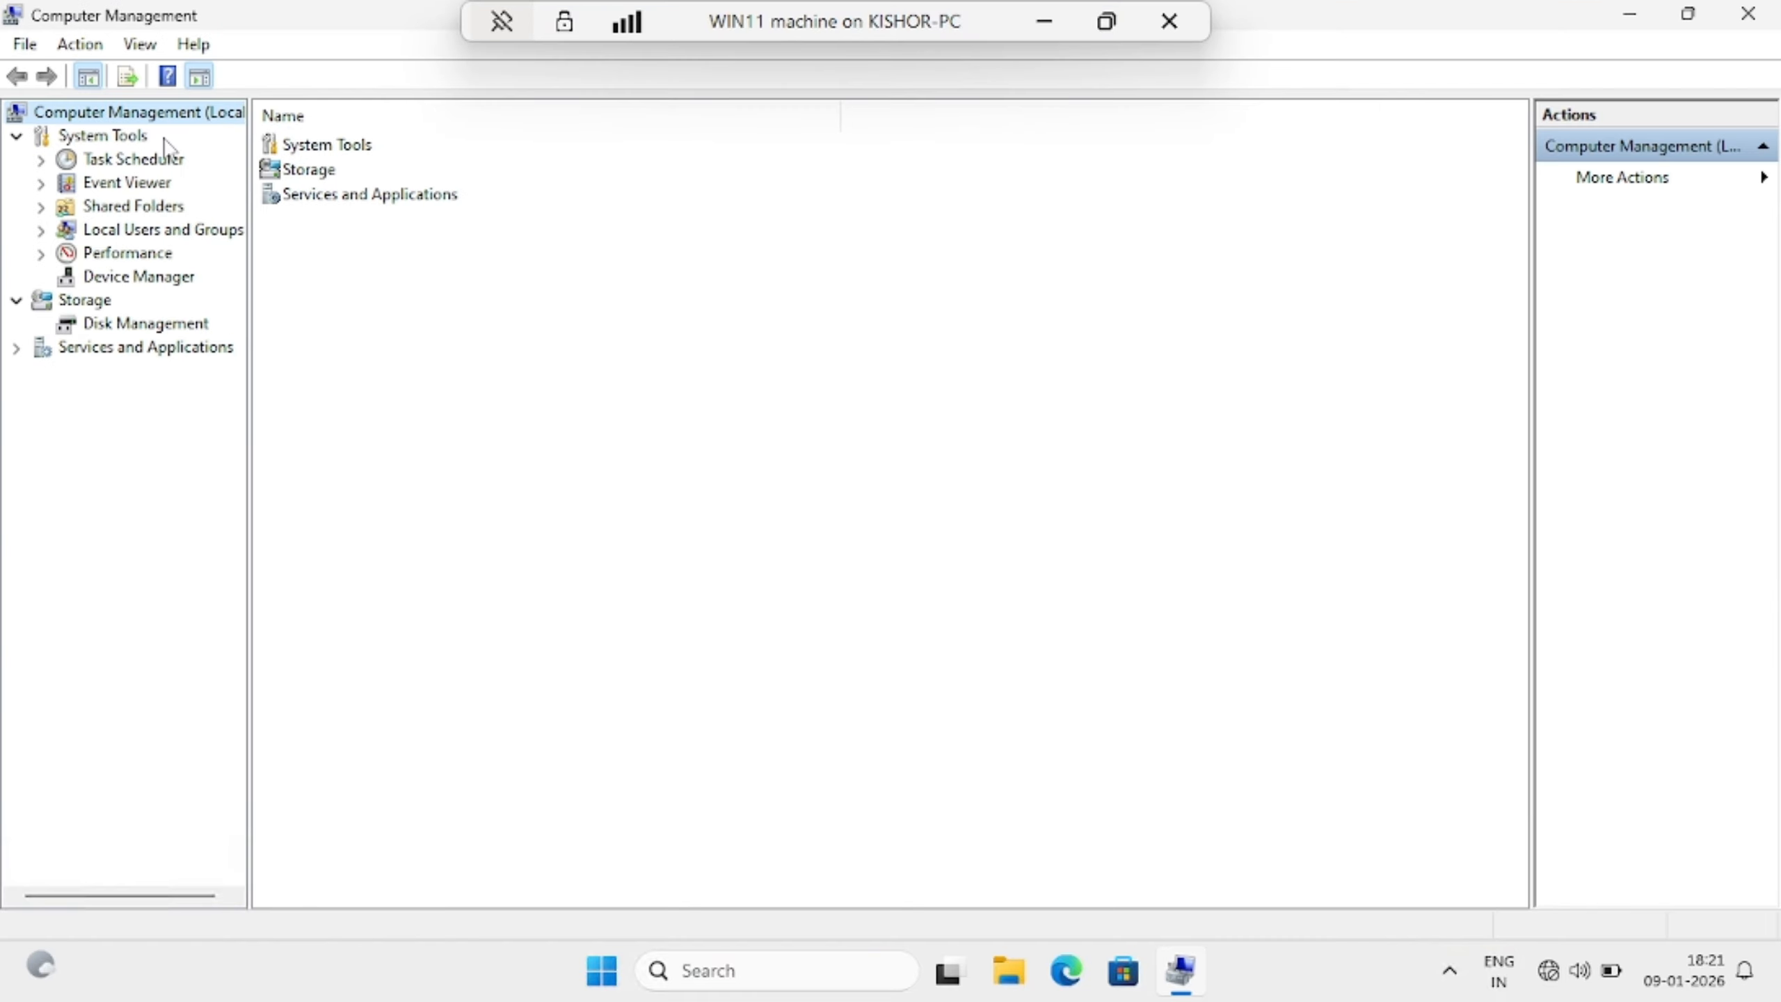
left_click(151, 235)
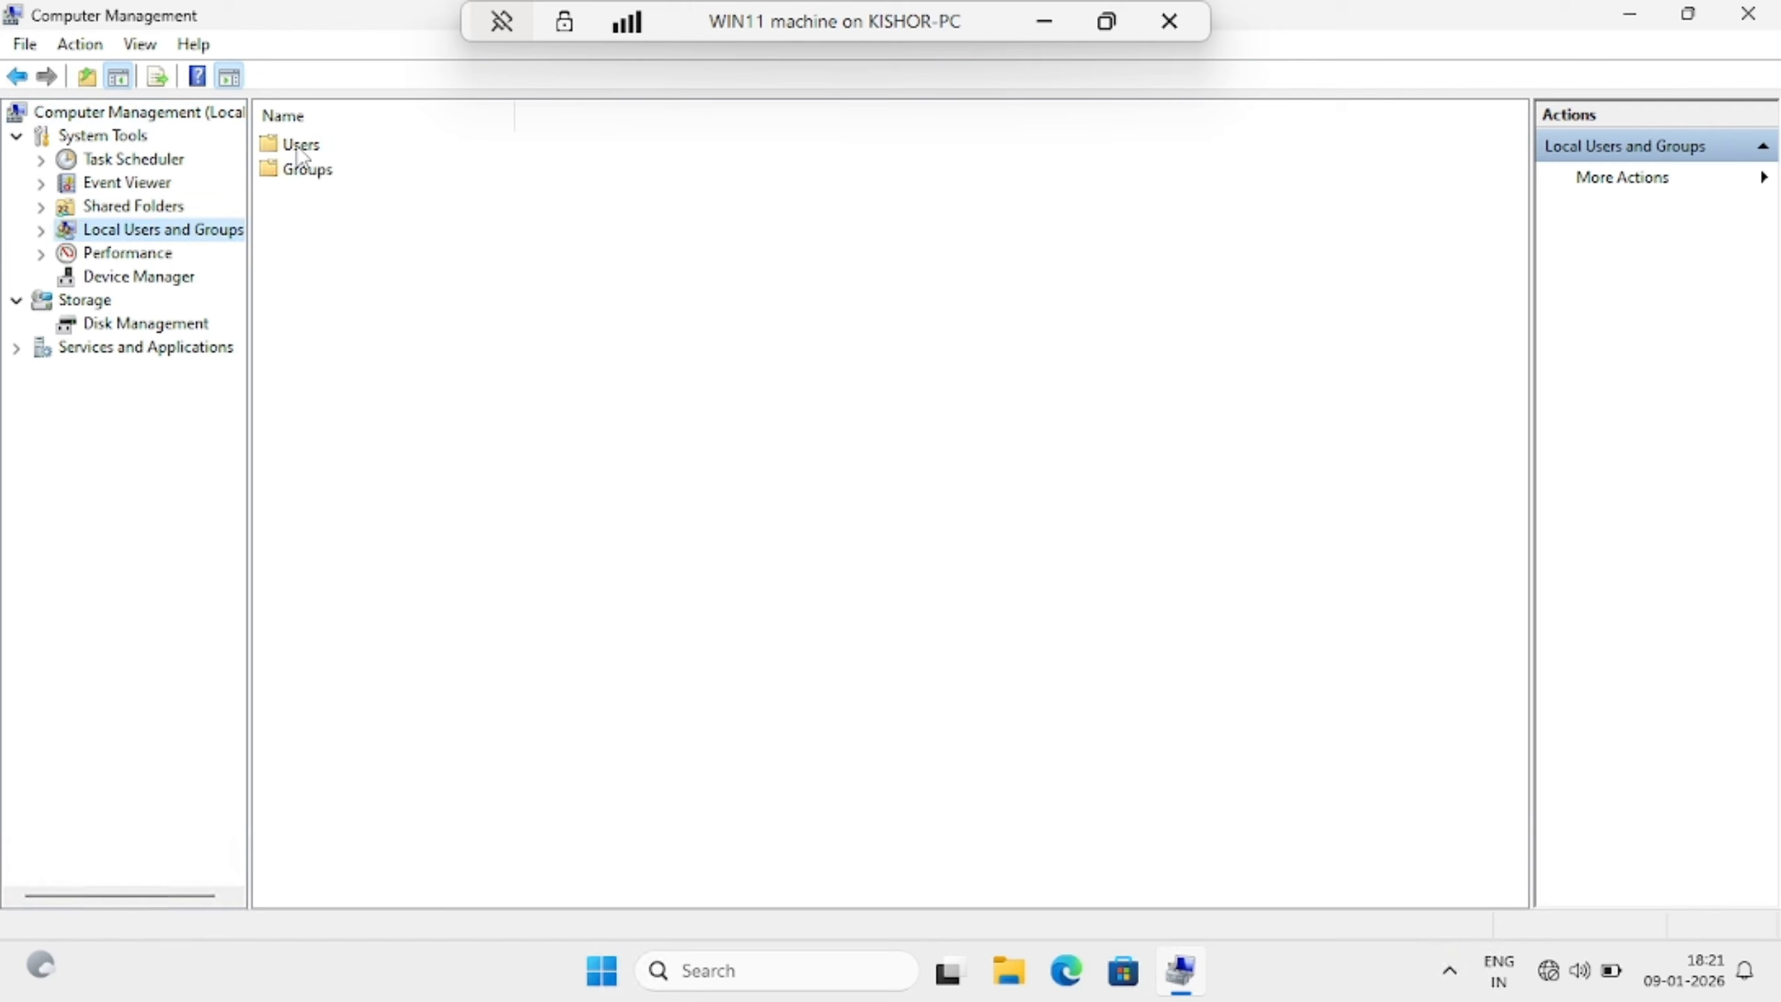
double_click(298, 149)
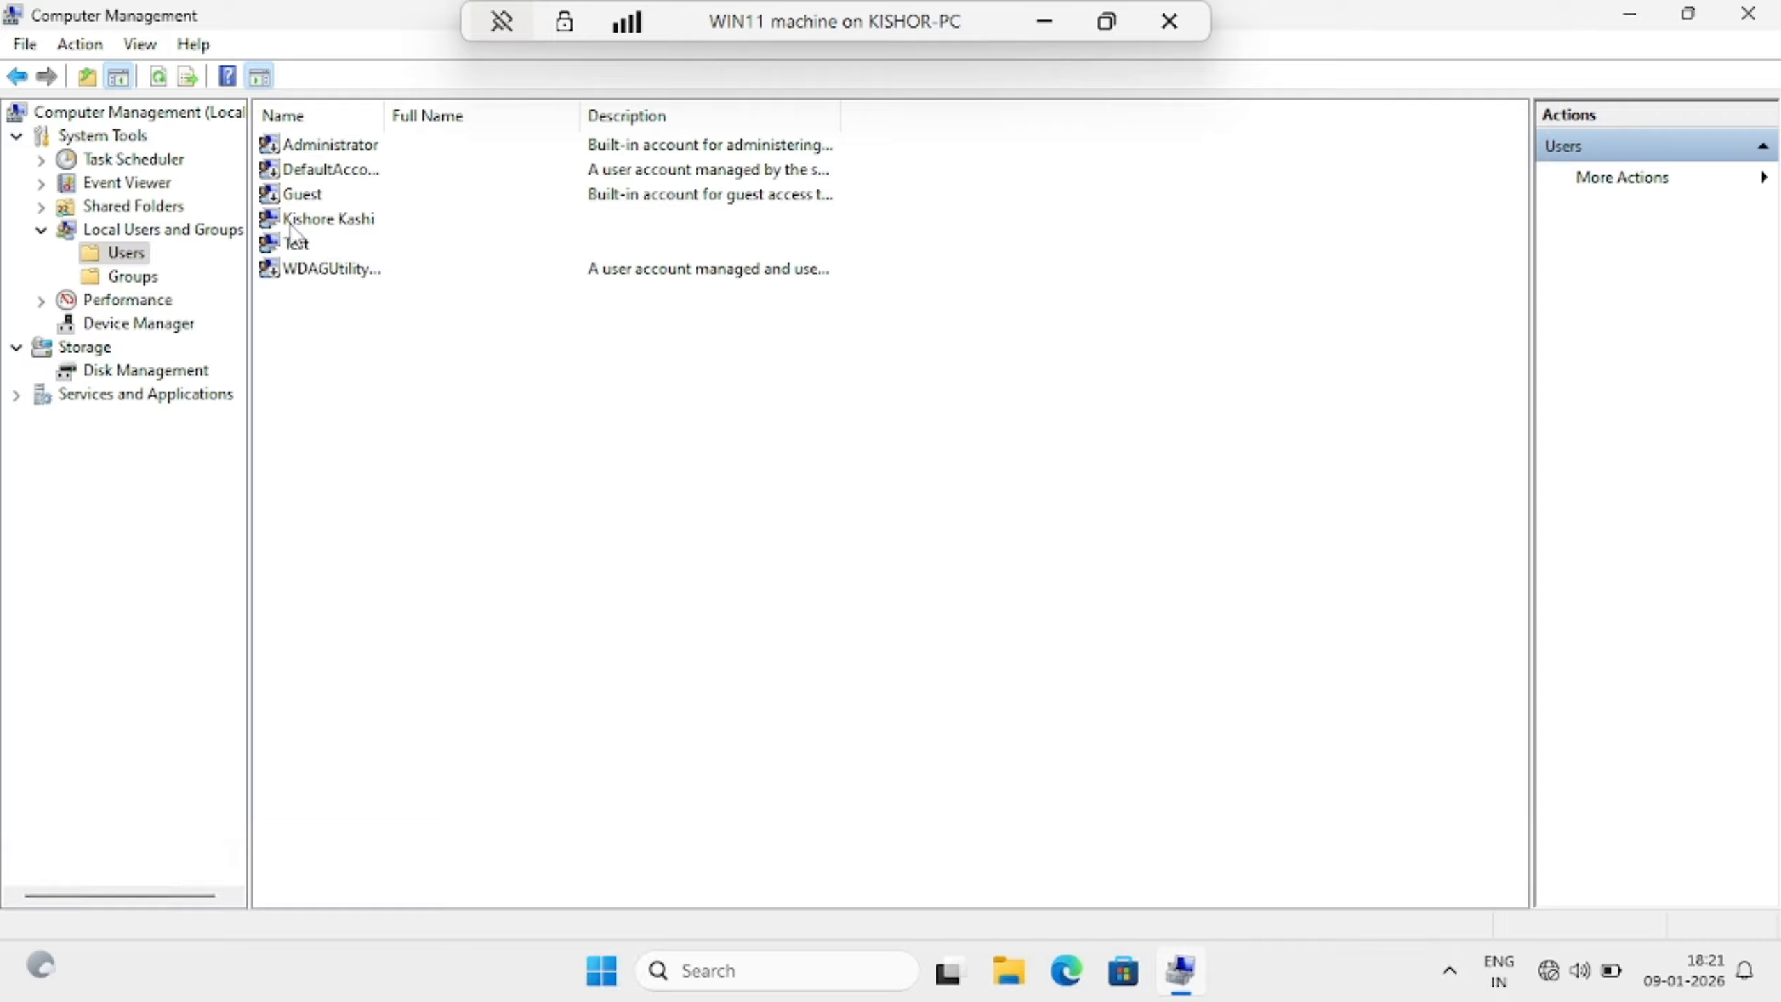
left_click(370, 223)
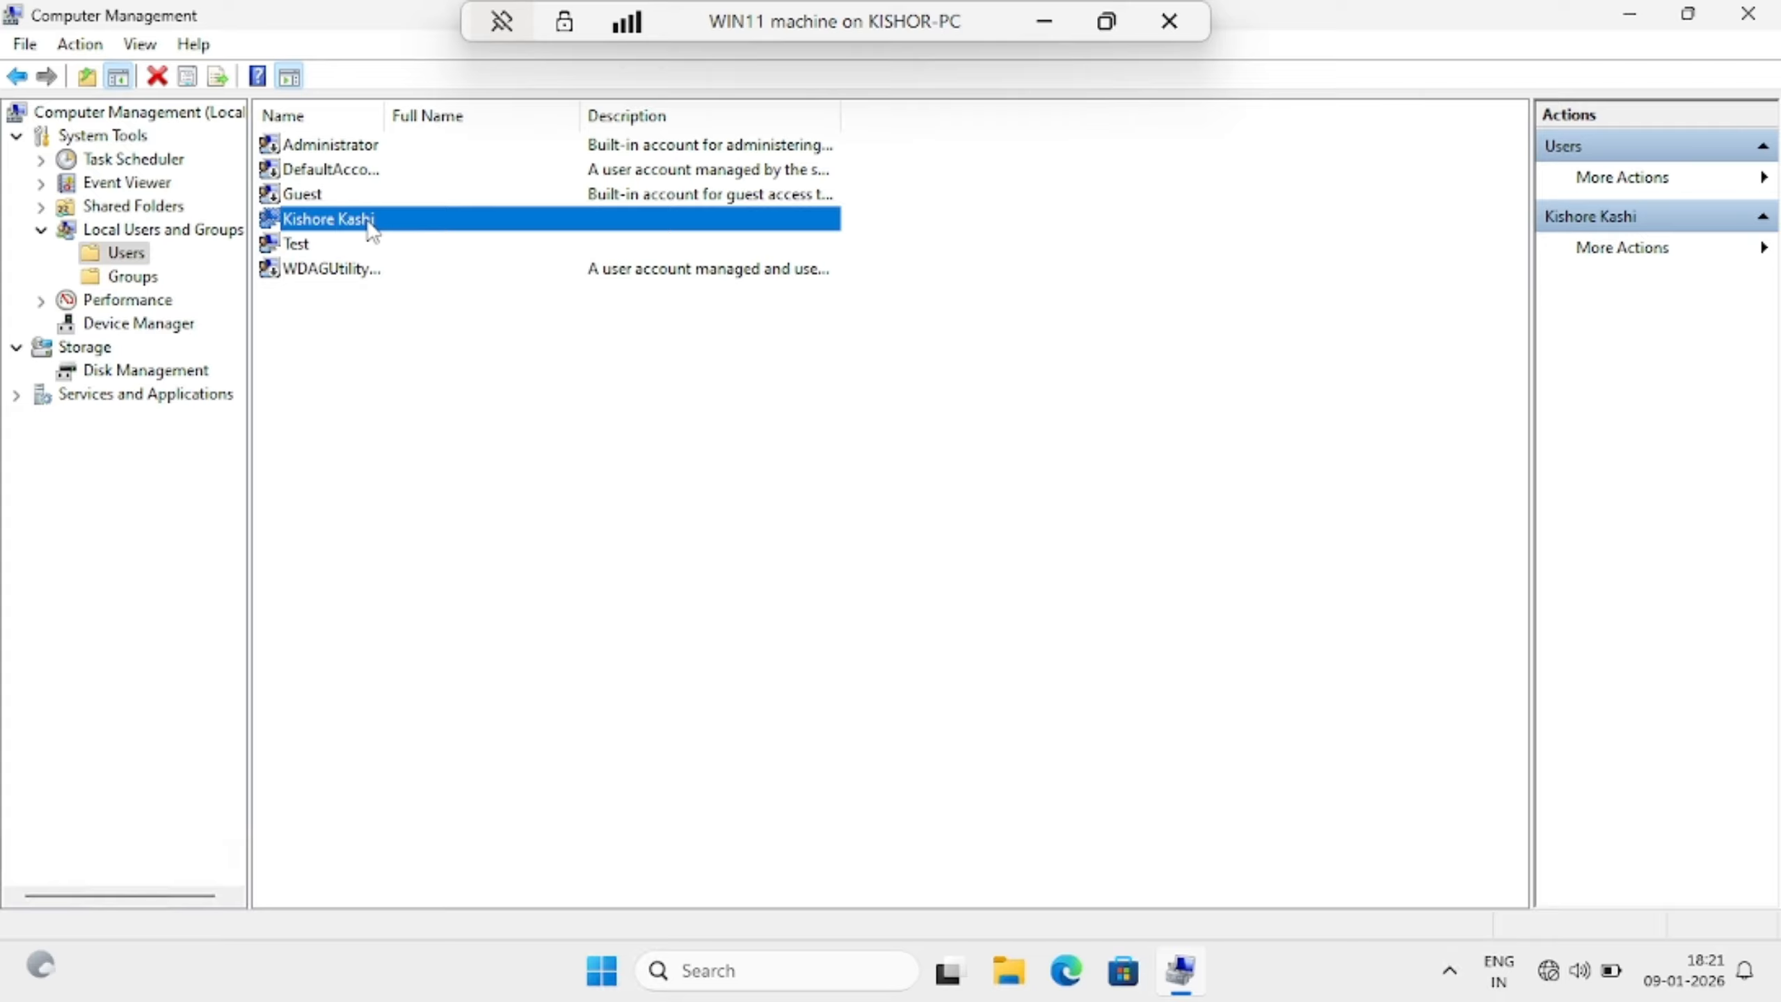
left_click(372, 399)
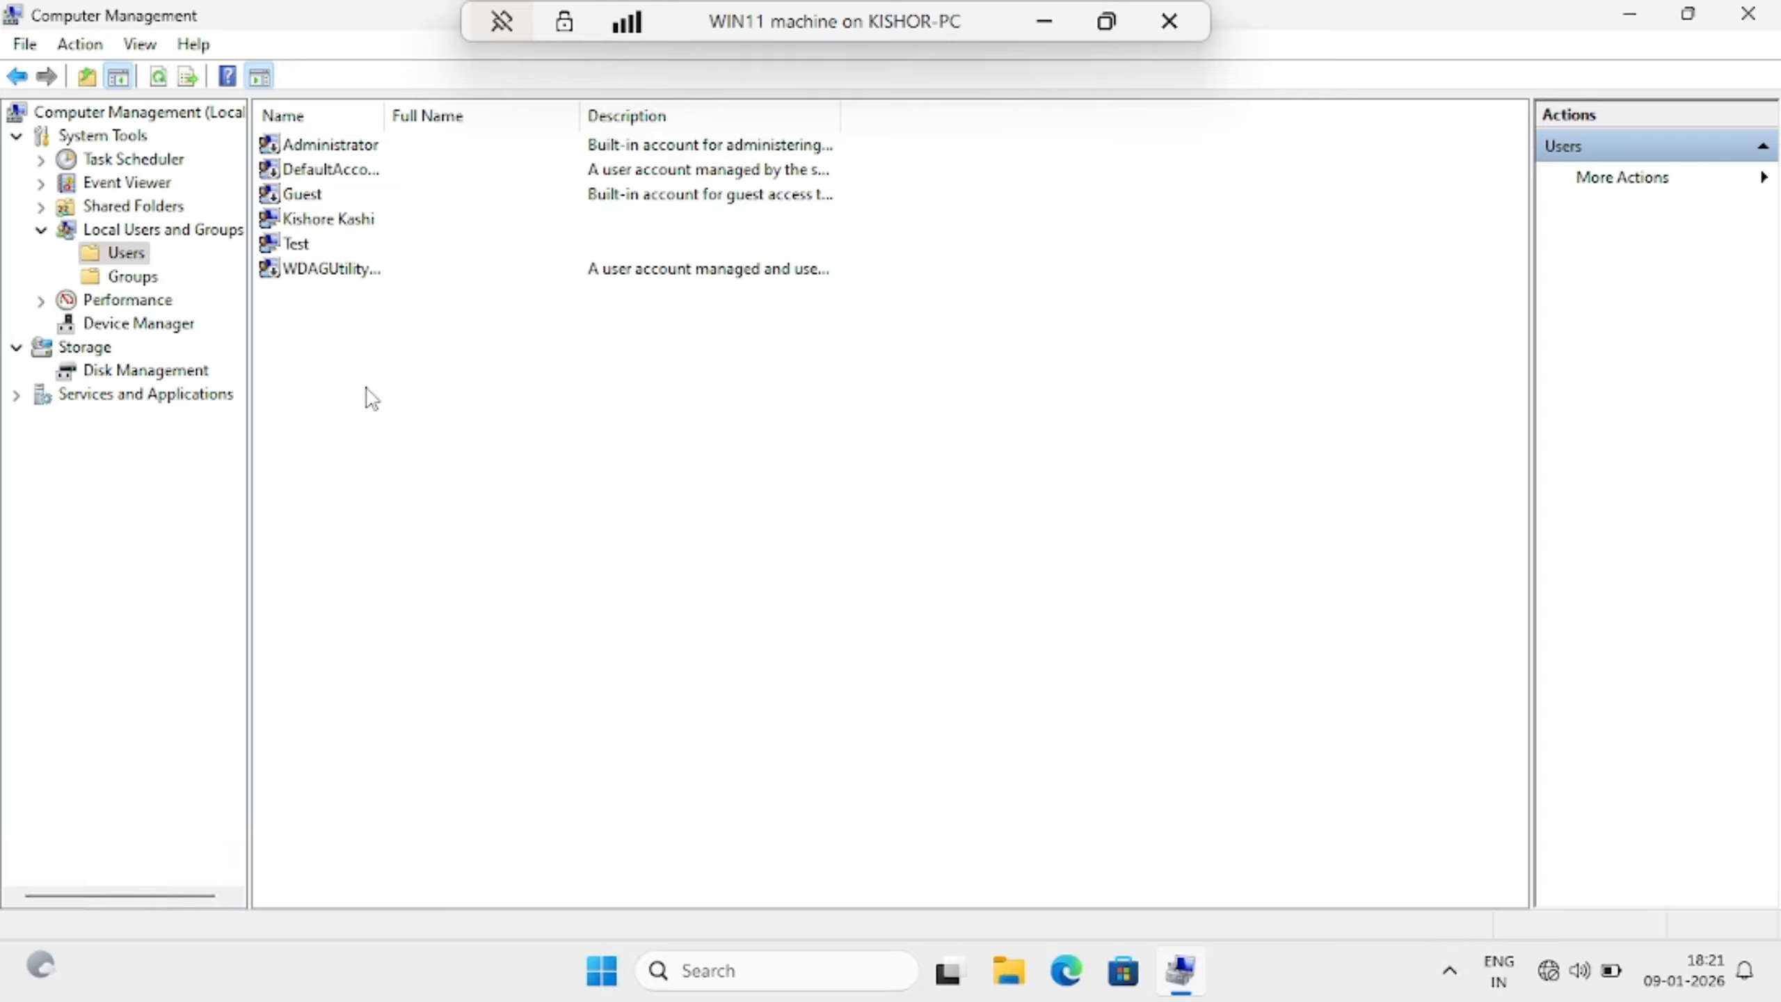
Start a New User from the users list, entering the user name and password twice
right_click(388, 347)
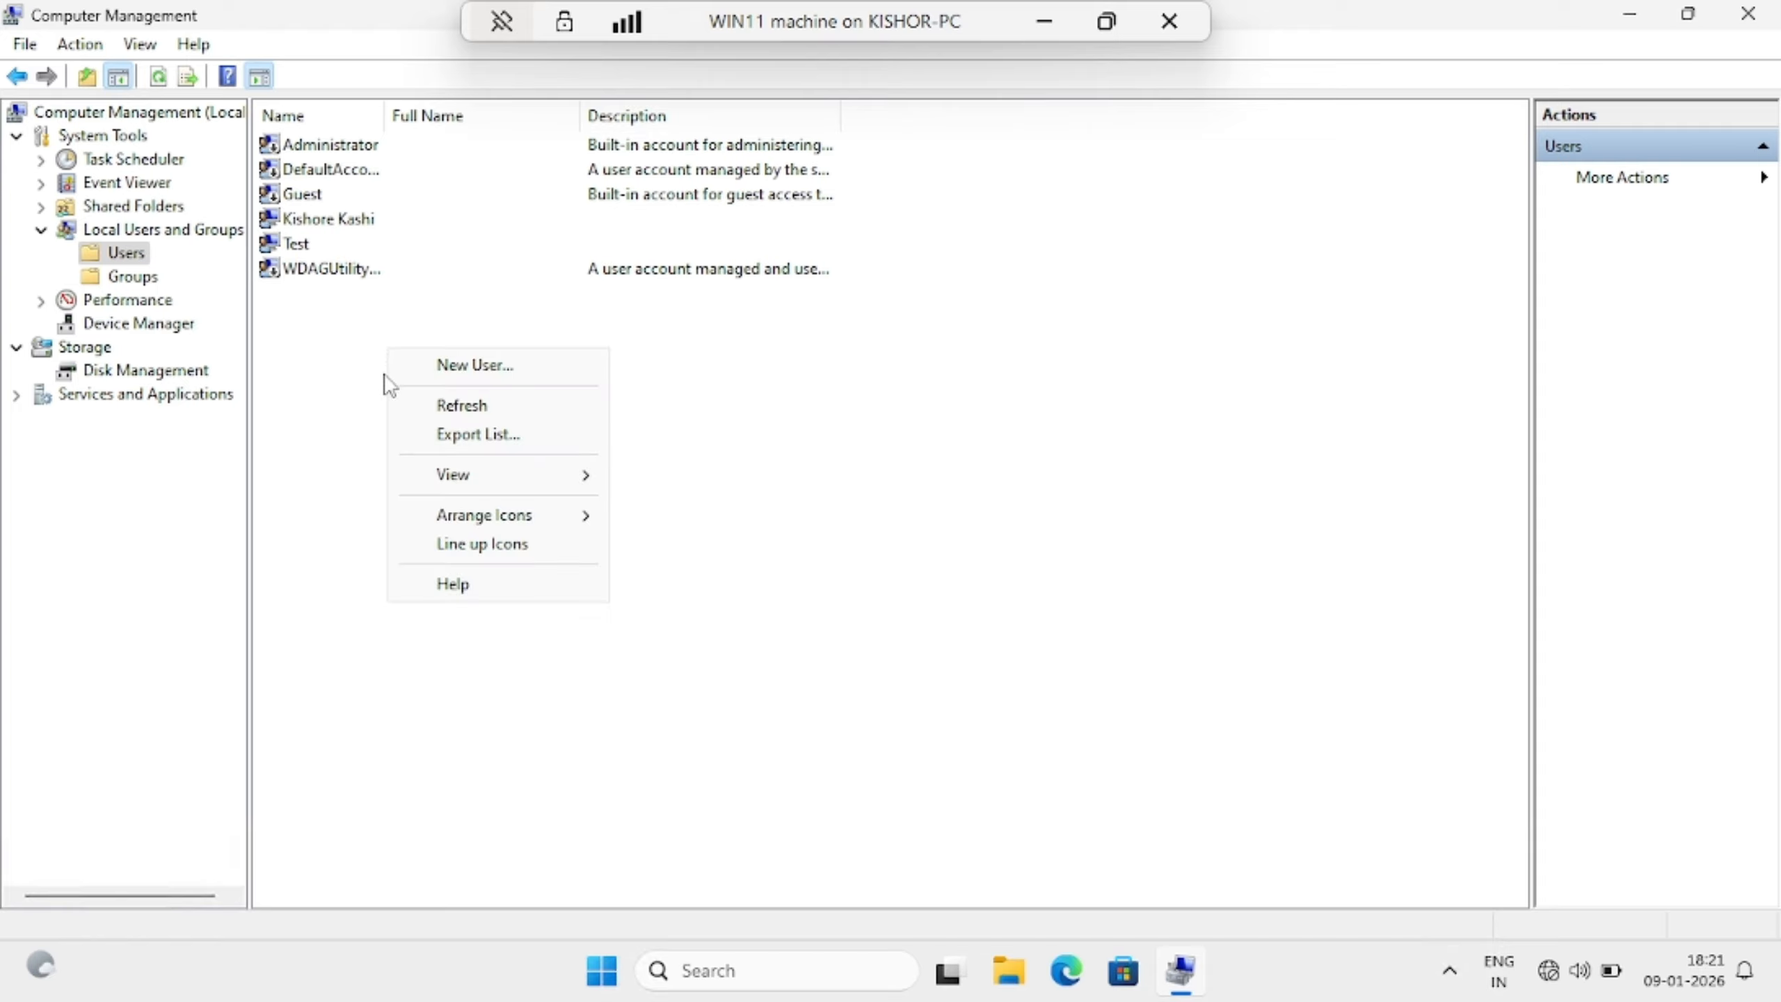
left_click(442, 370)
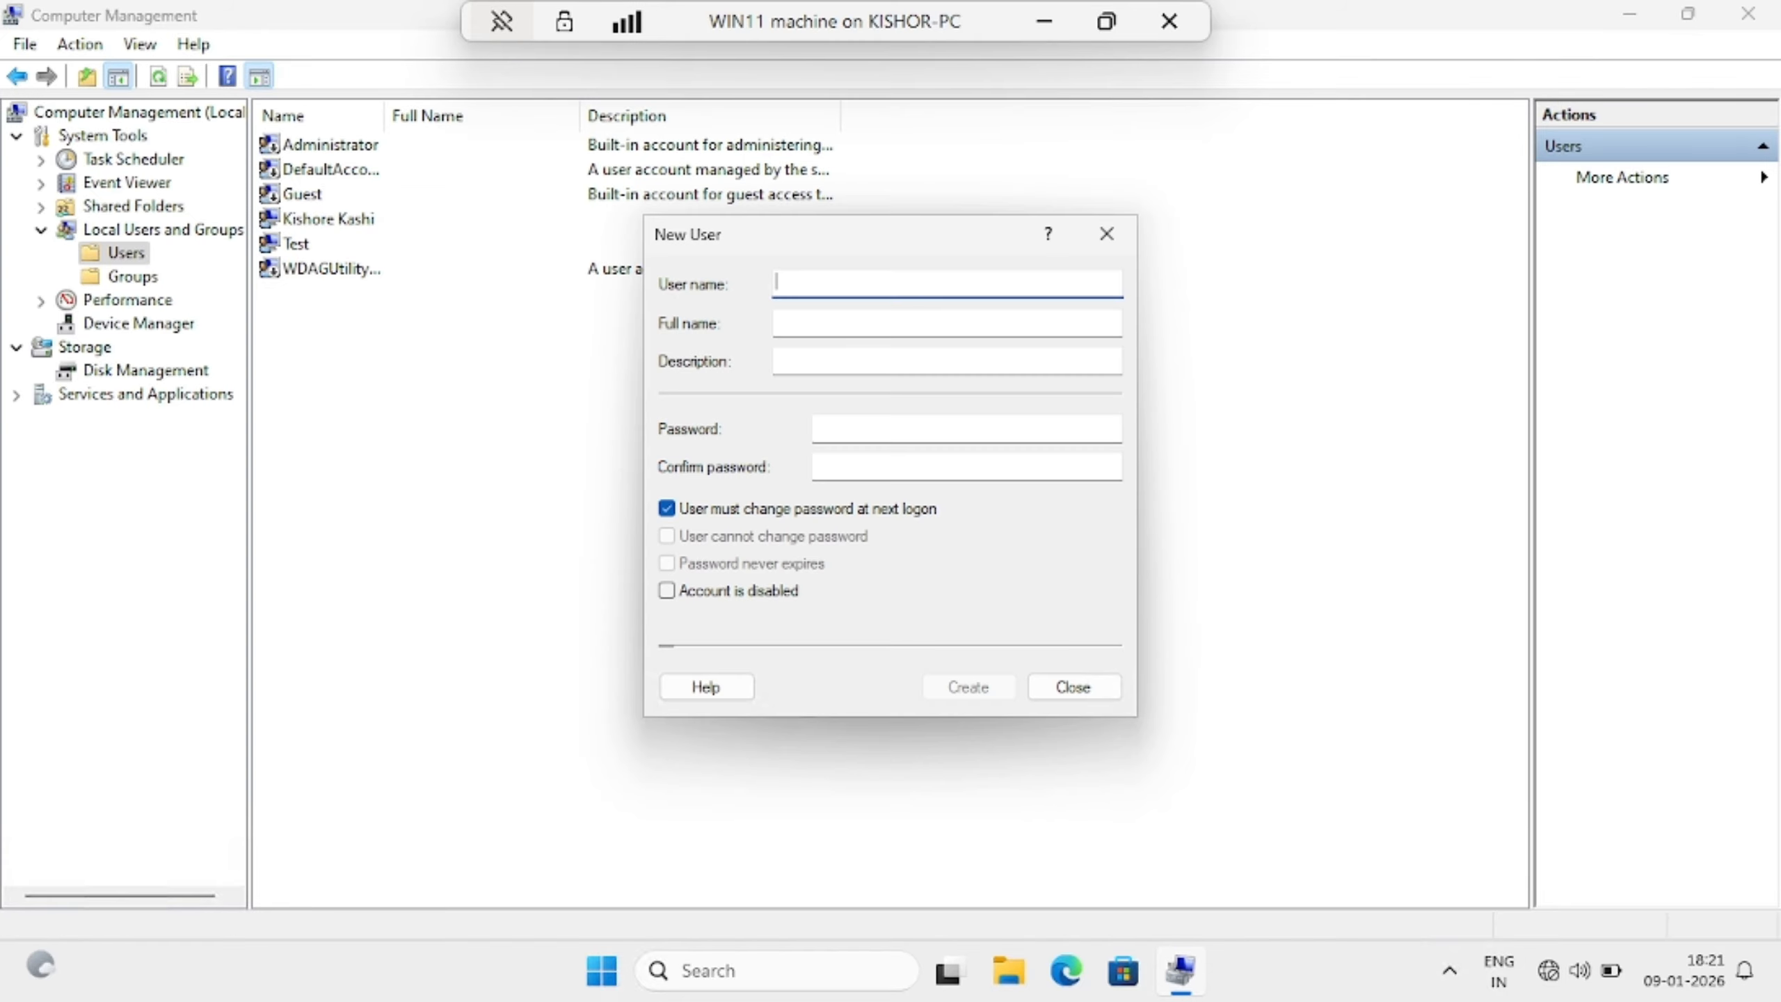
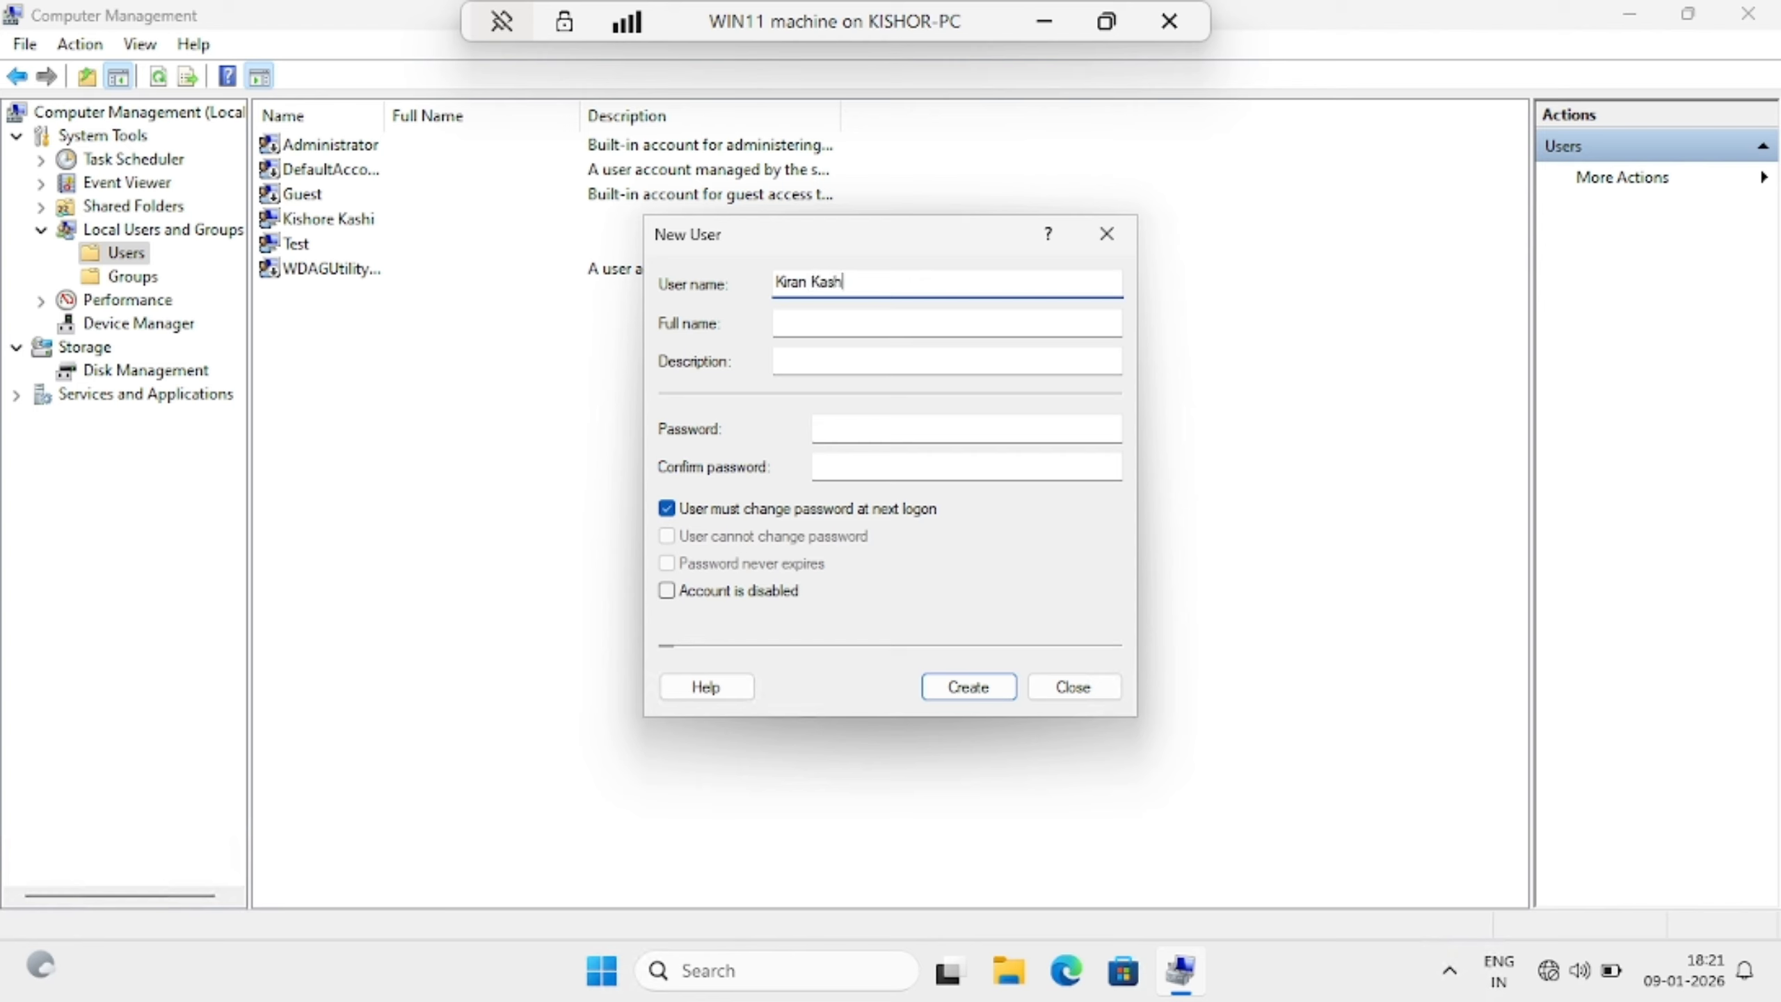
left_click(796, 324)
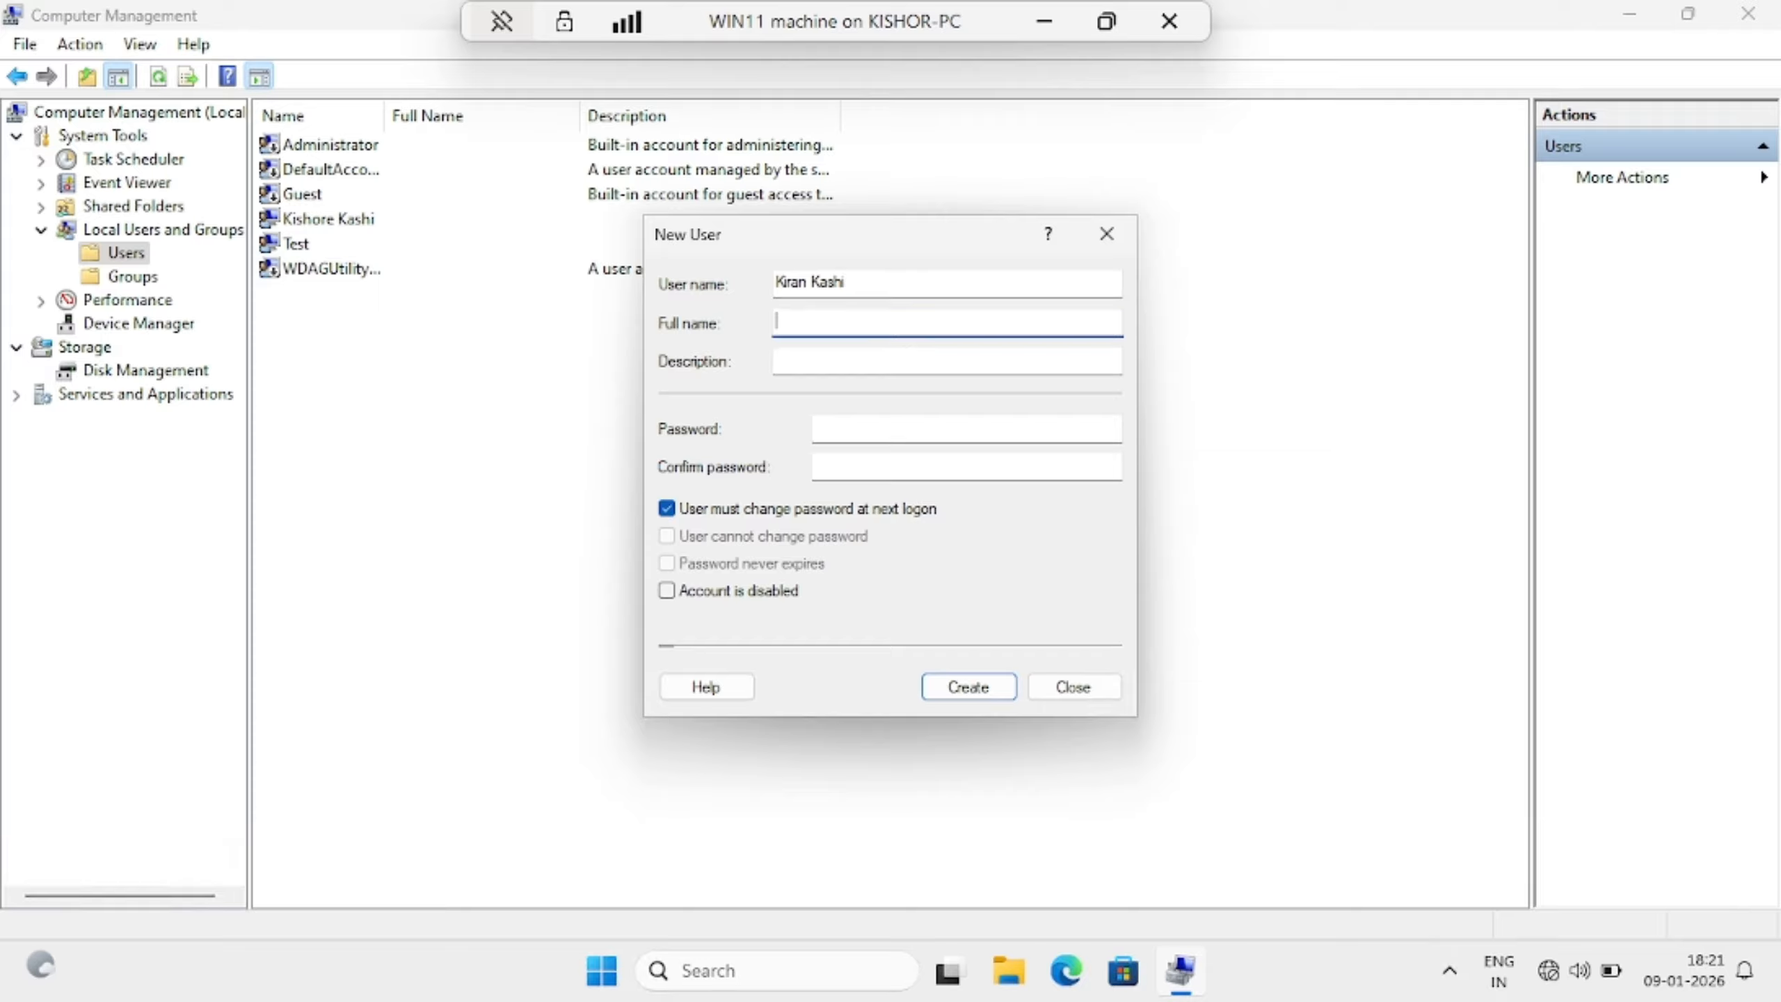
key("Tab")
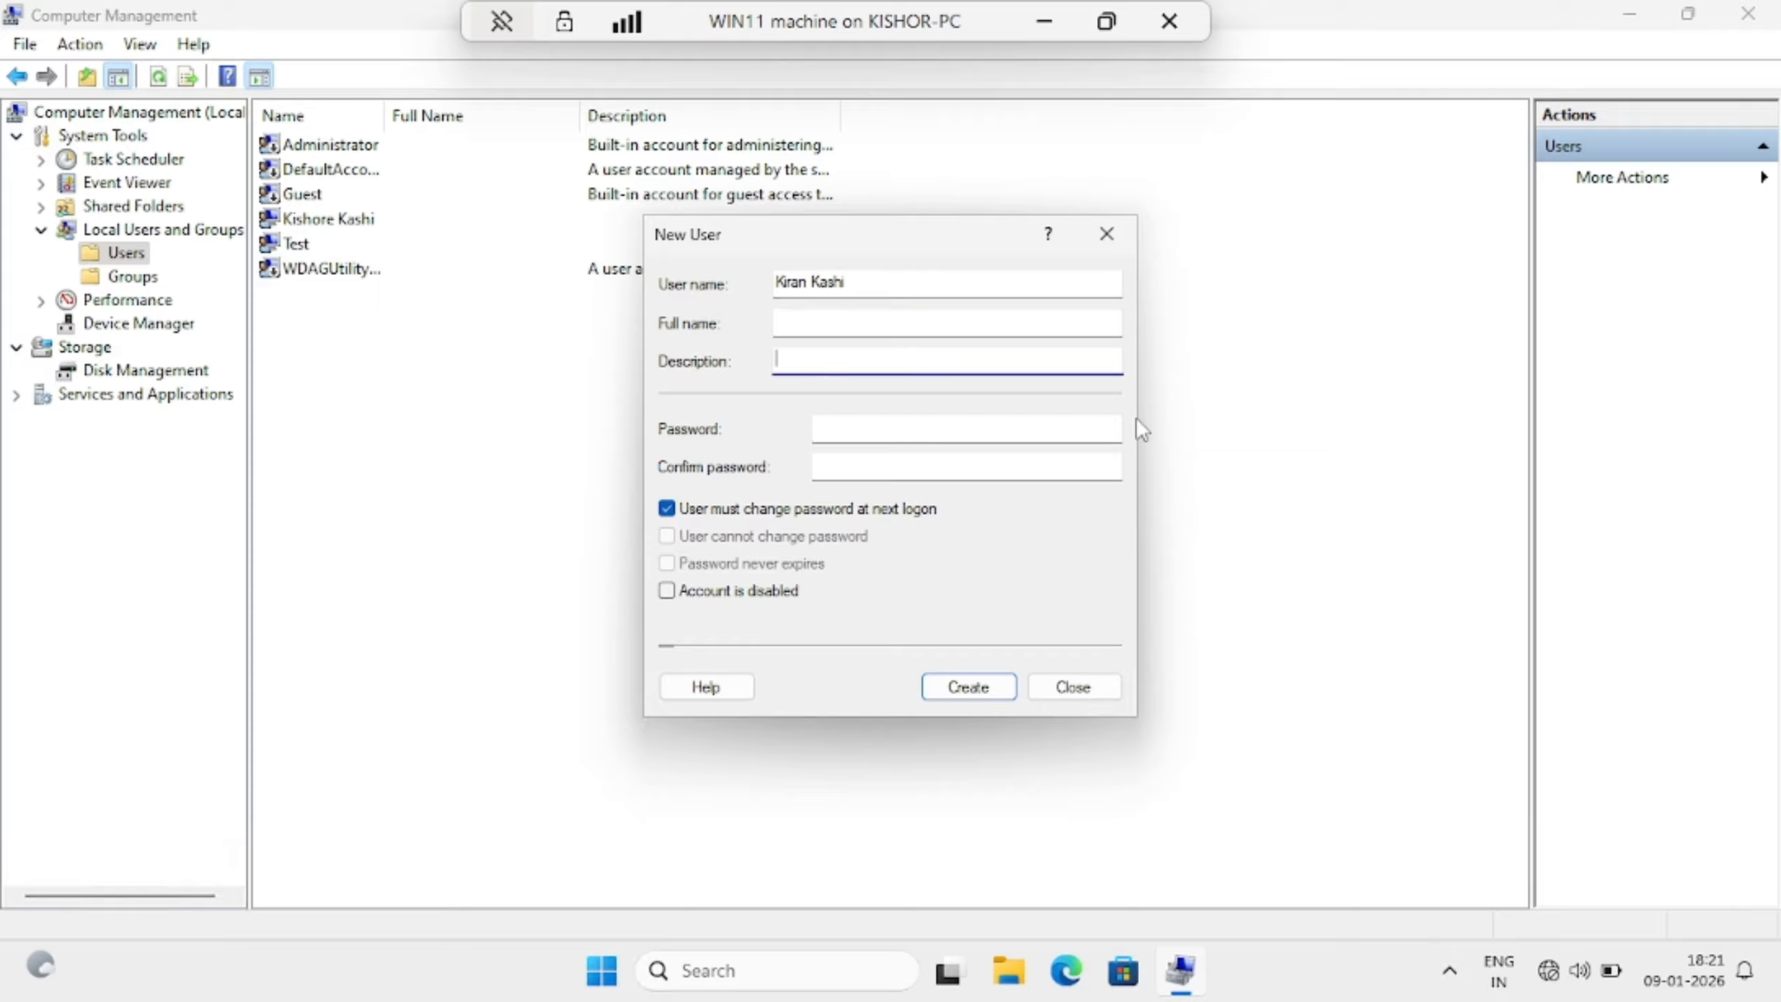
key("Tab")
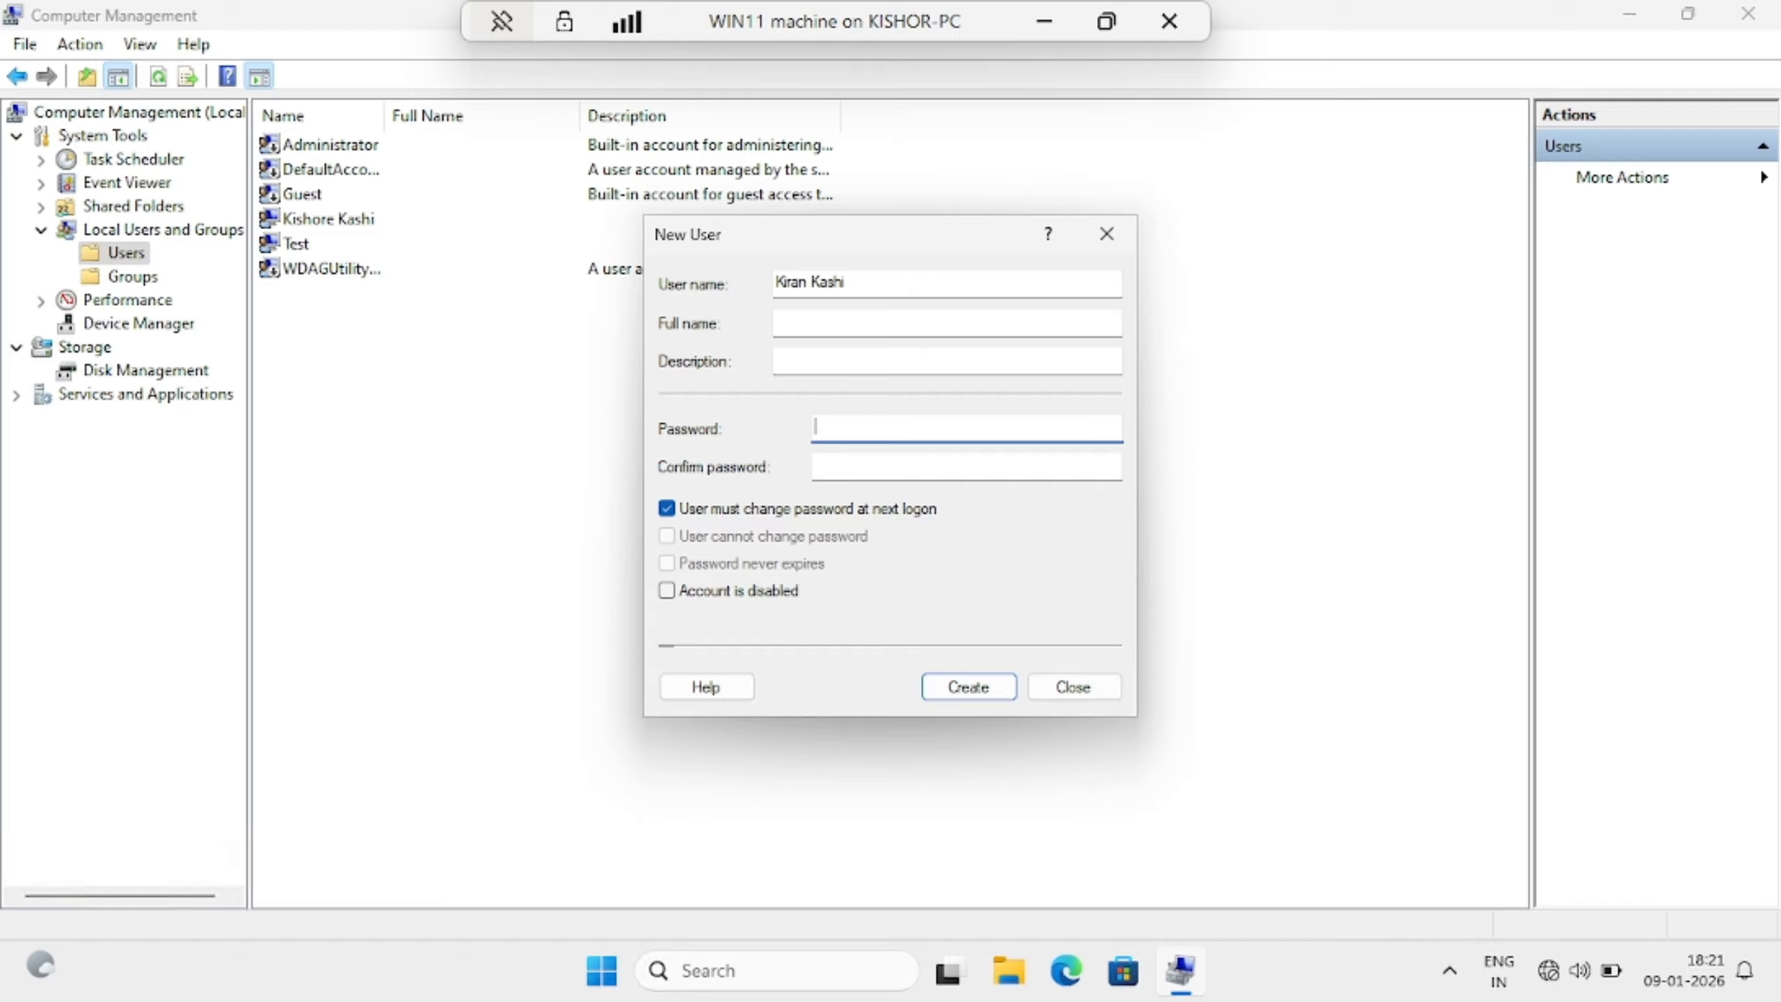
type("•••••••••")
key("Tab")
type("•••••••••")
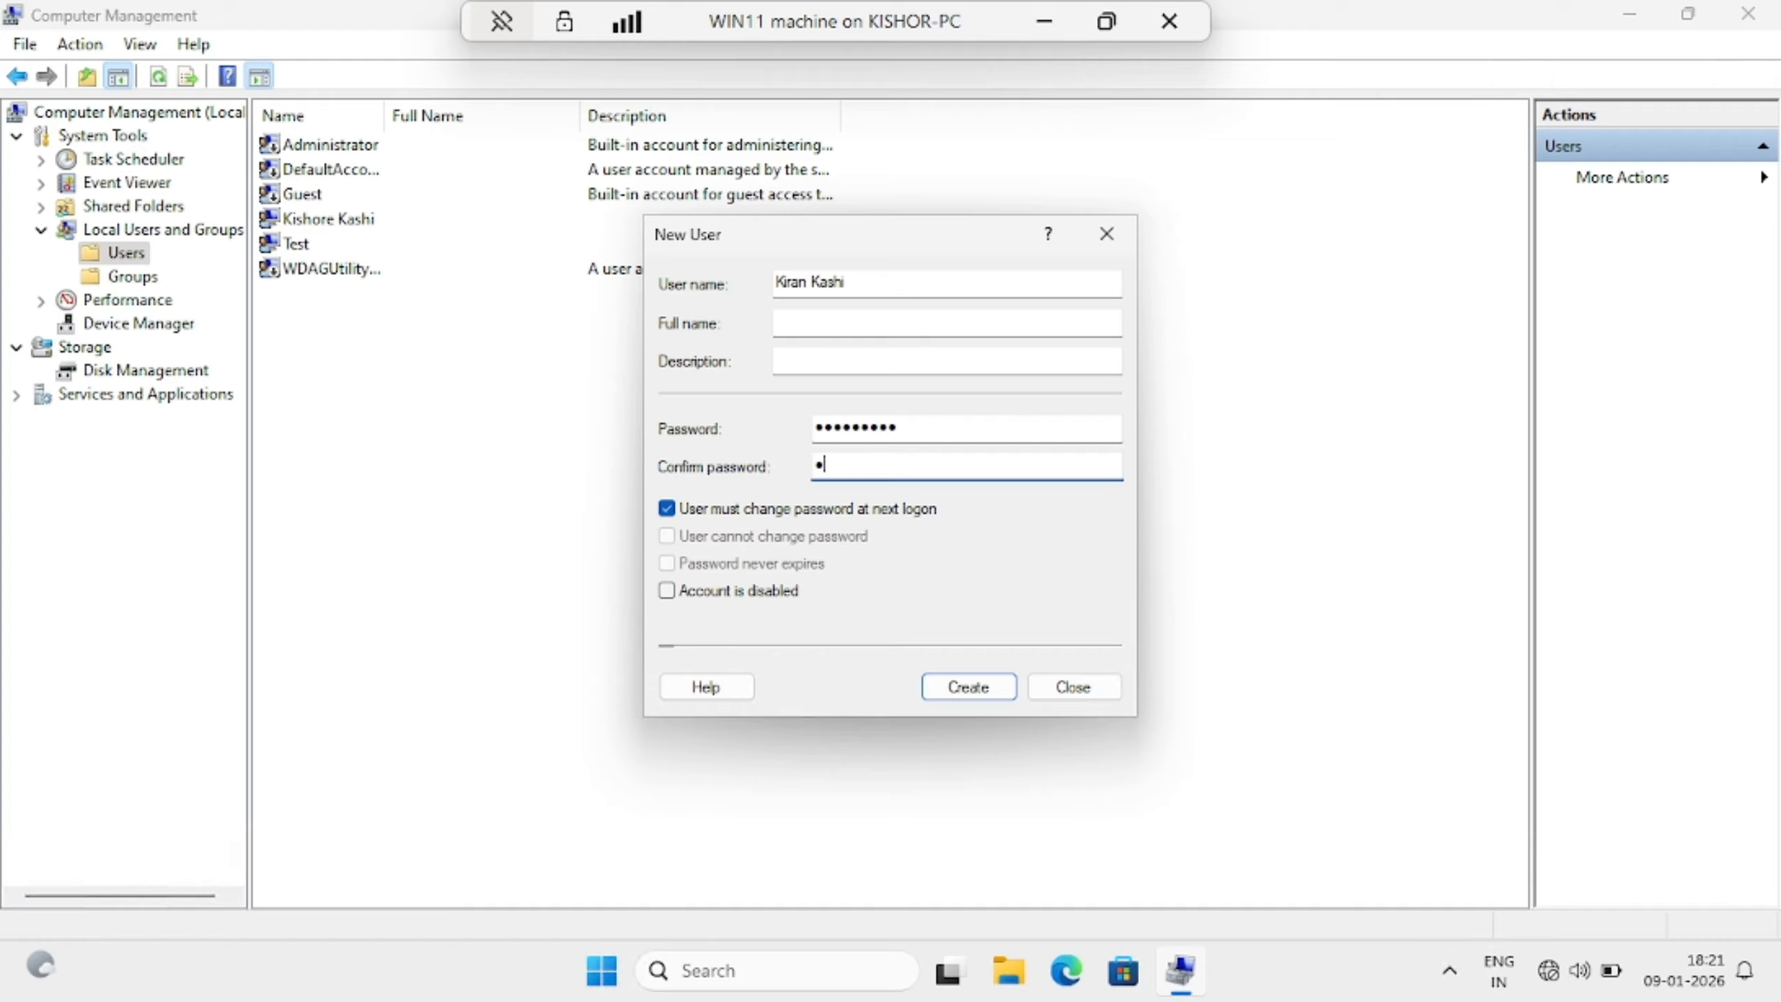
type("•")
Uncheck 'must change password at next logon', check 'Password never expires', and create the user
left_click(796, 512)
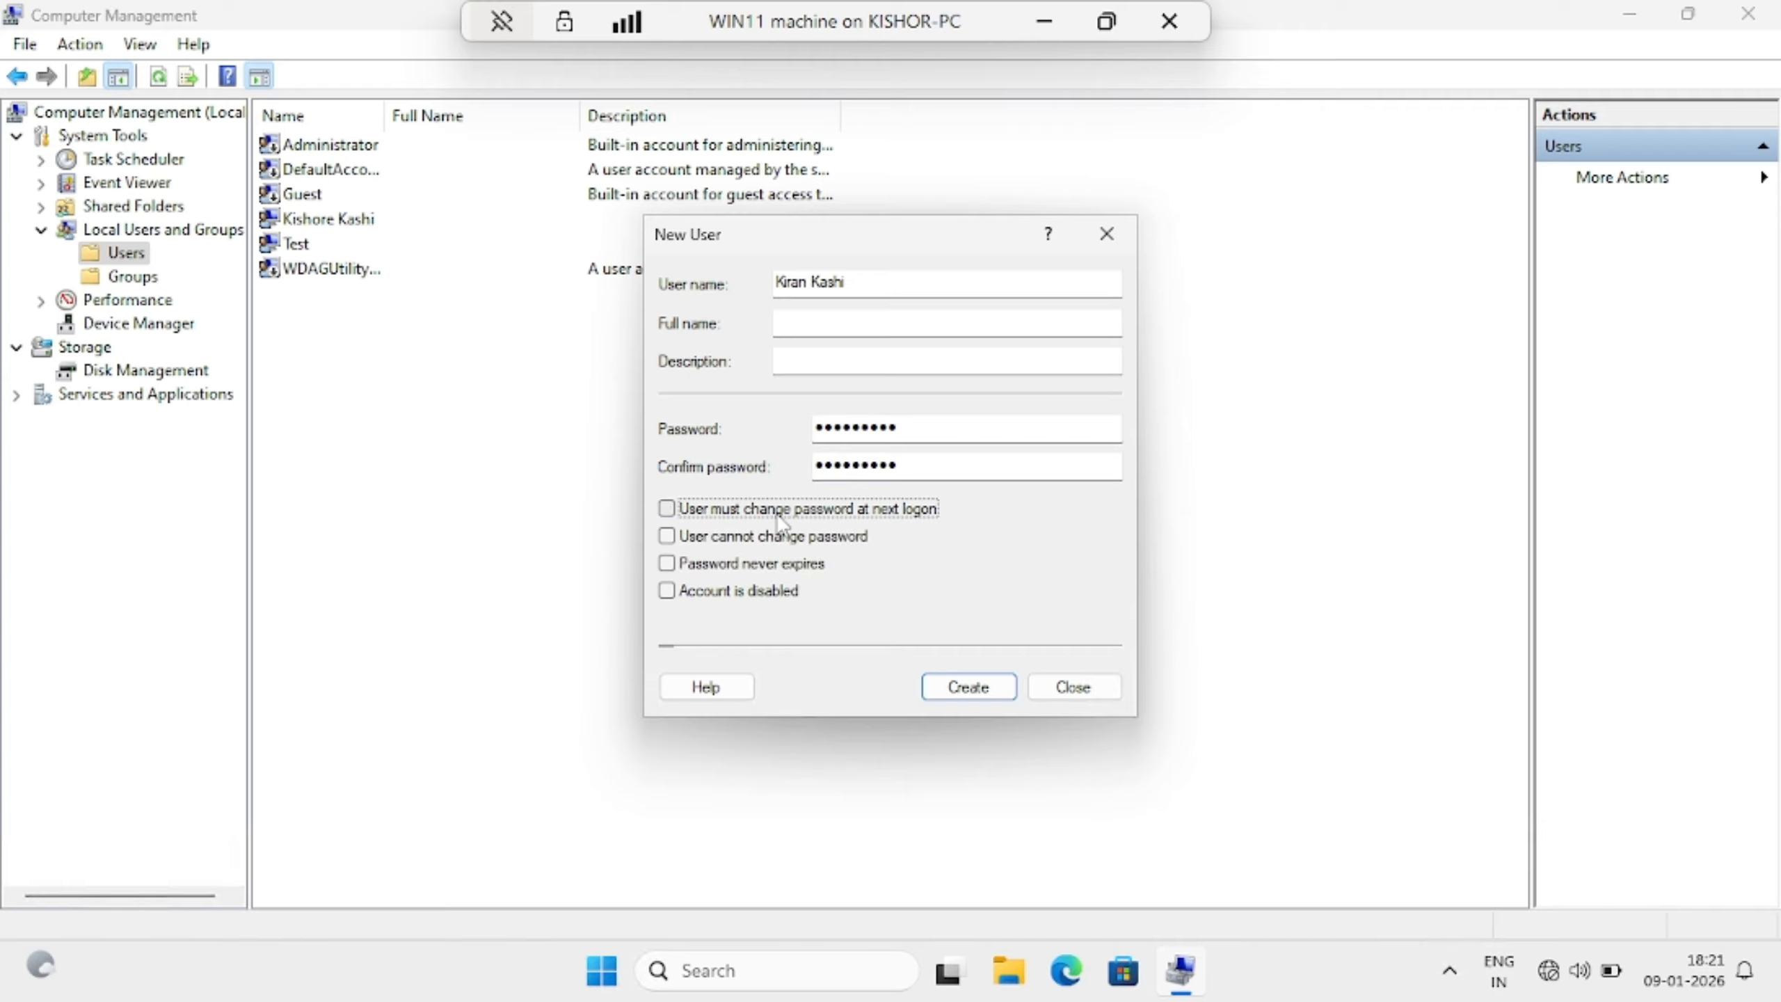
left_click(738, 565)
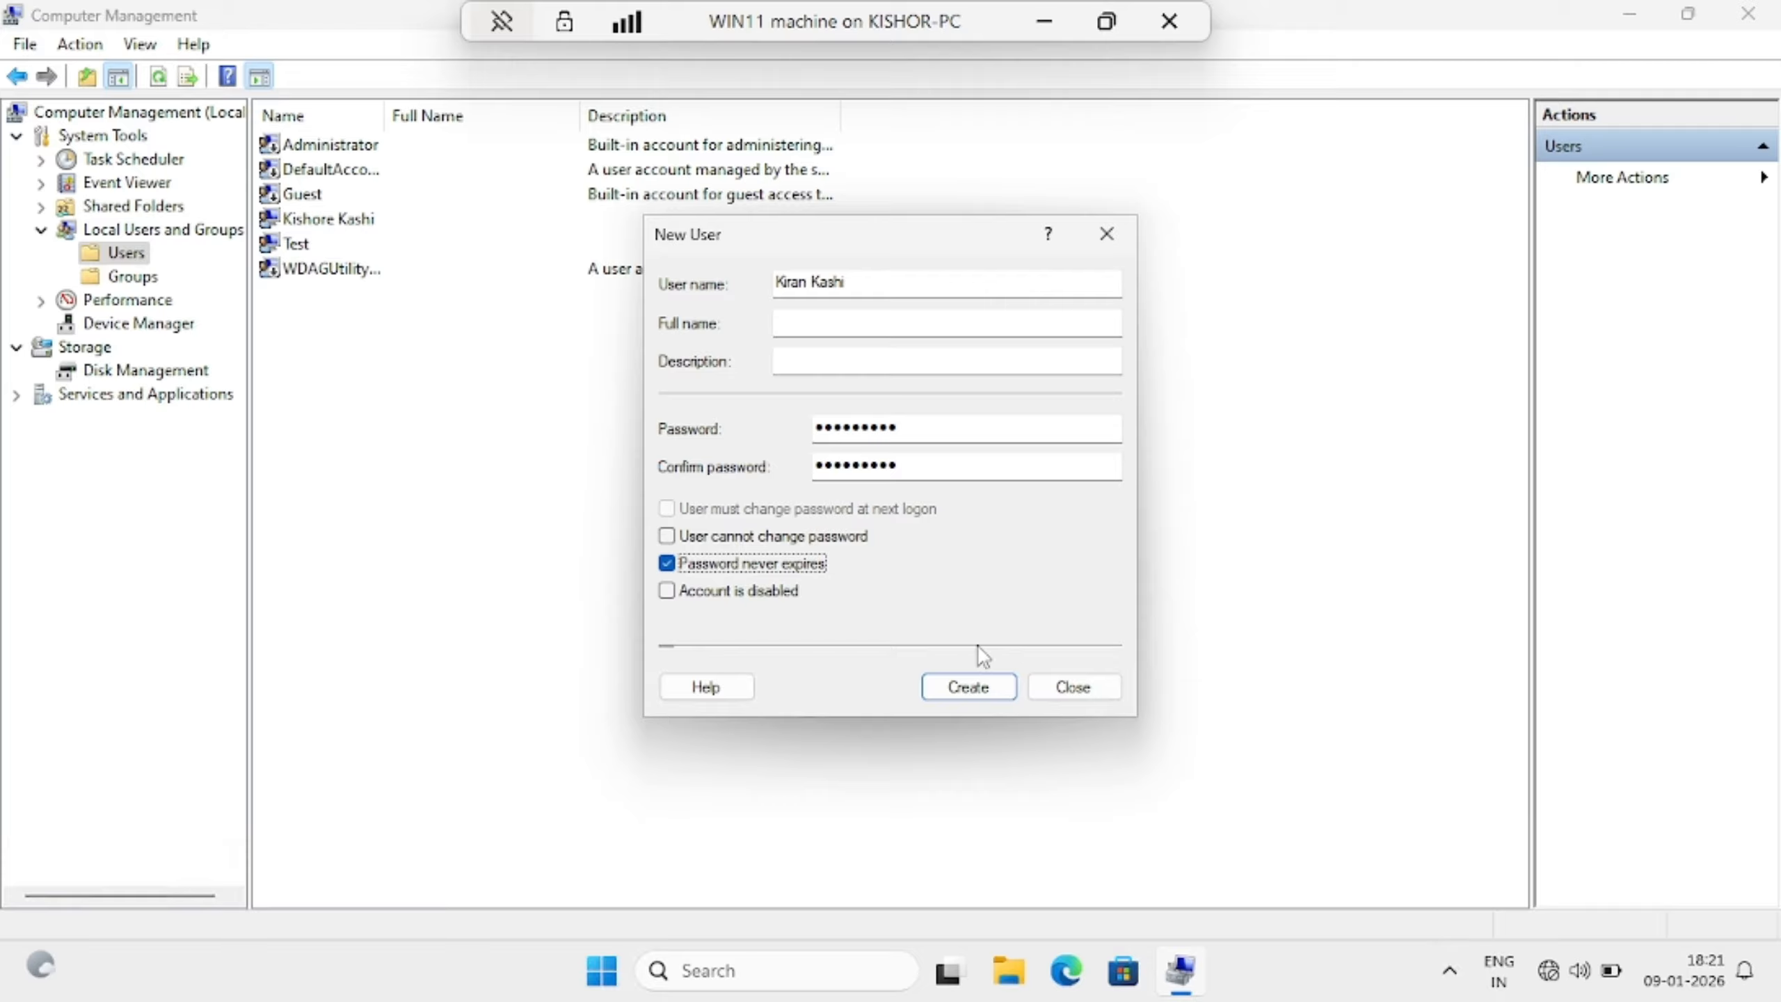
left_click(956, 688)
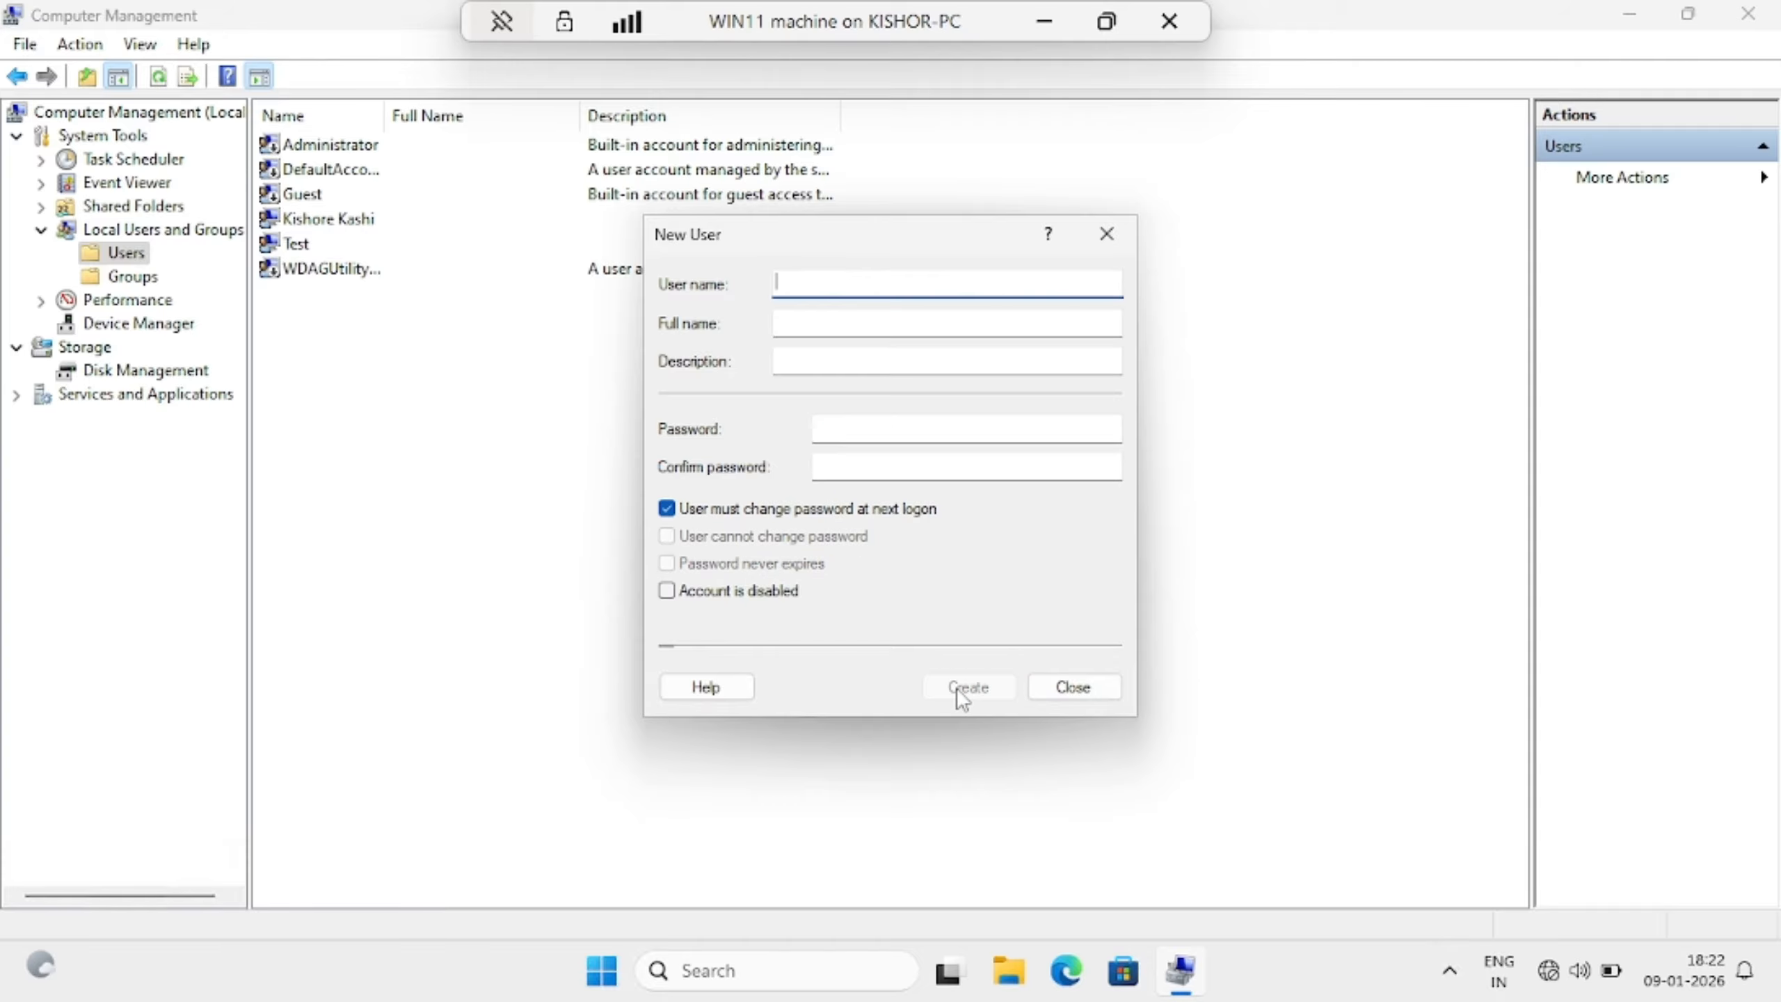
Close the New User dialog and select the newly created accounts in the users list
left_click(1072, 688)
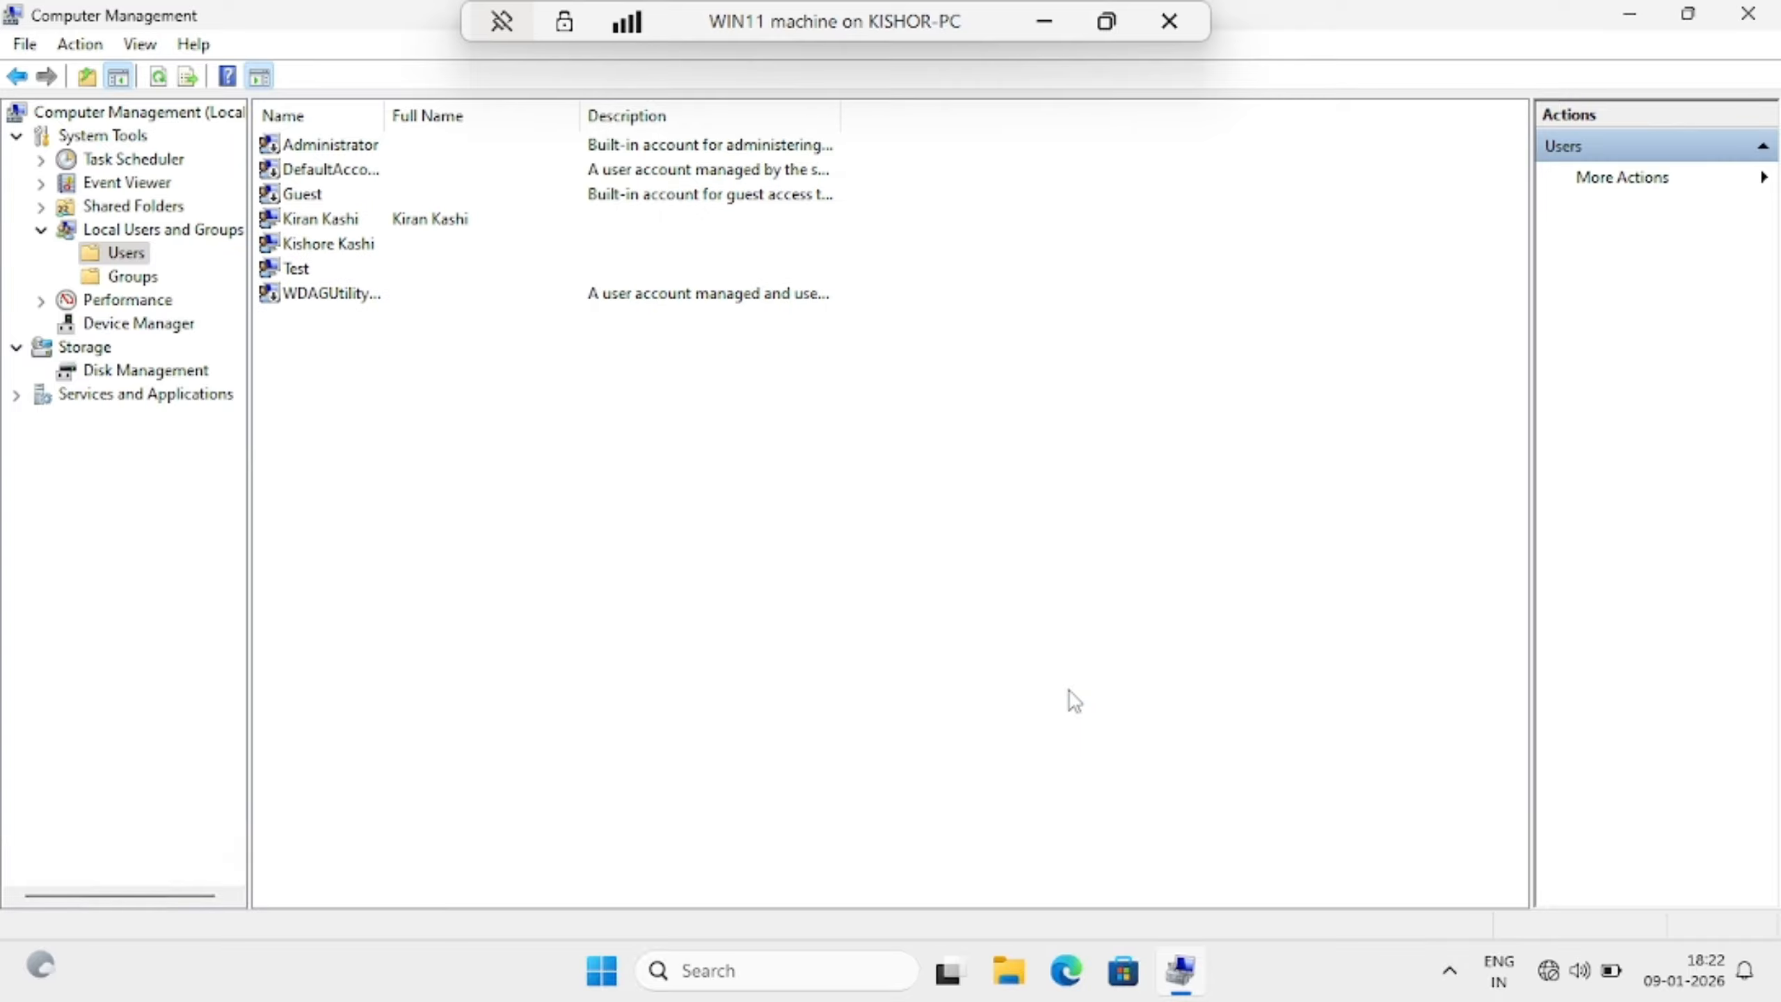
left_click(348, 226)
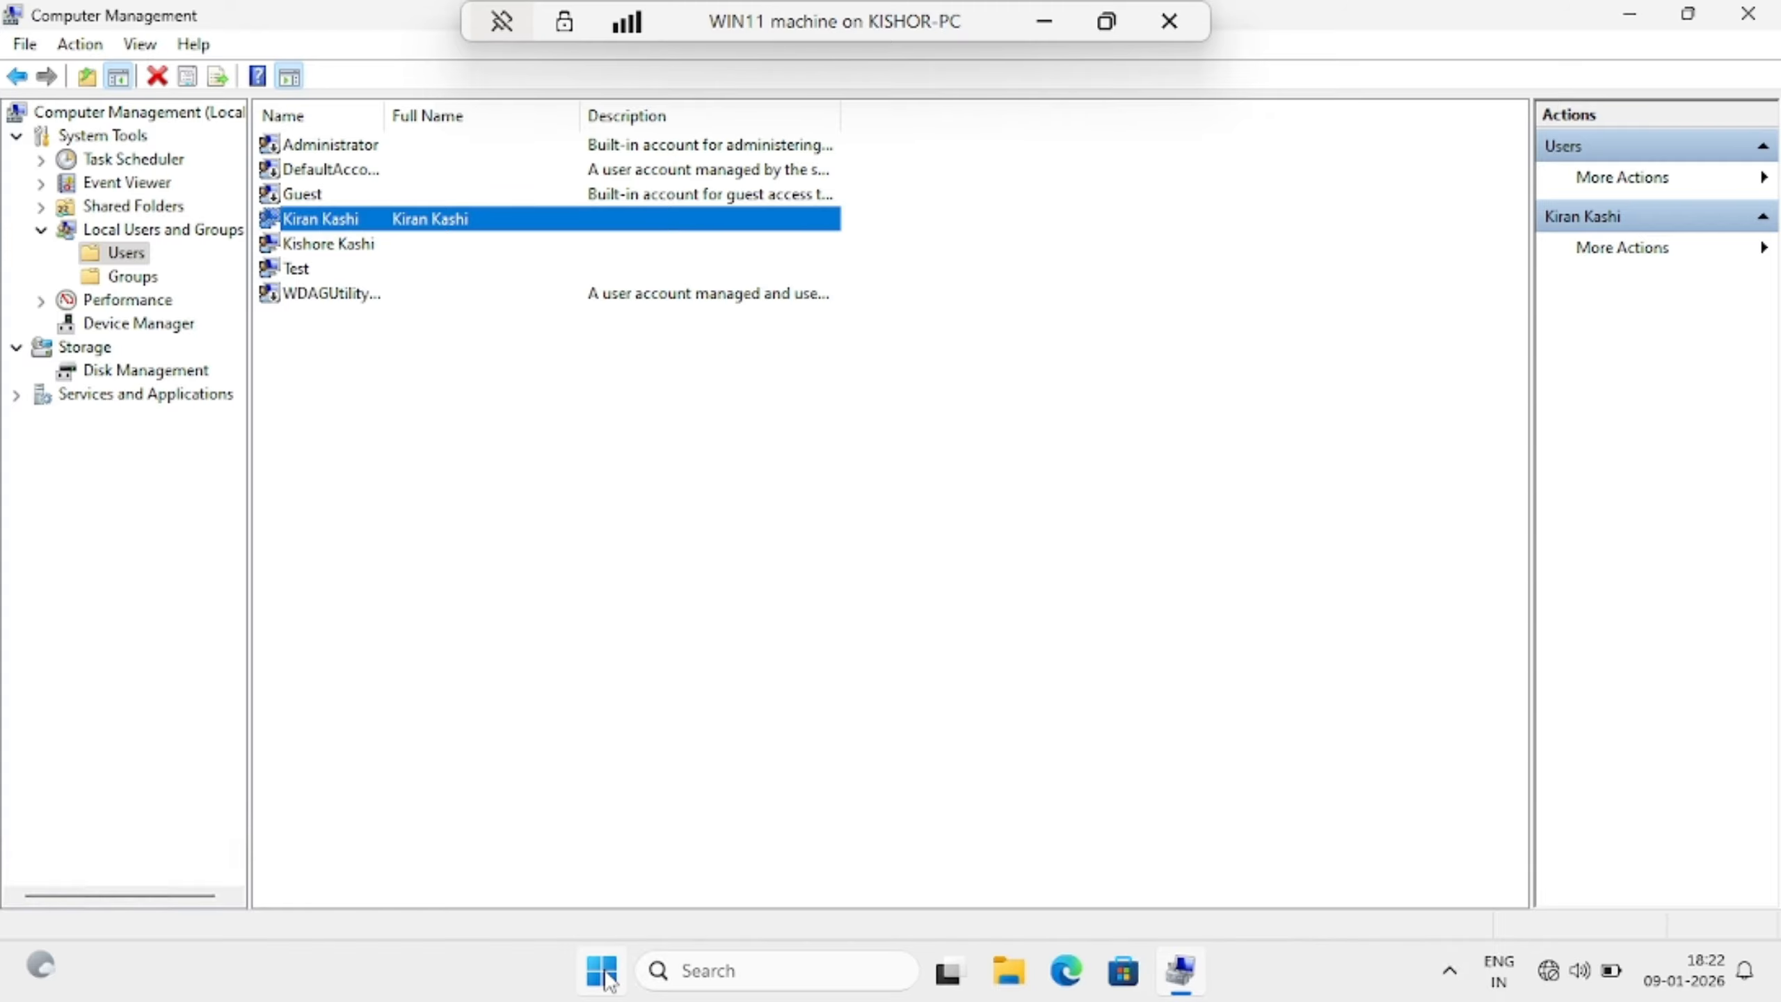
left_click(316, 244)
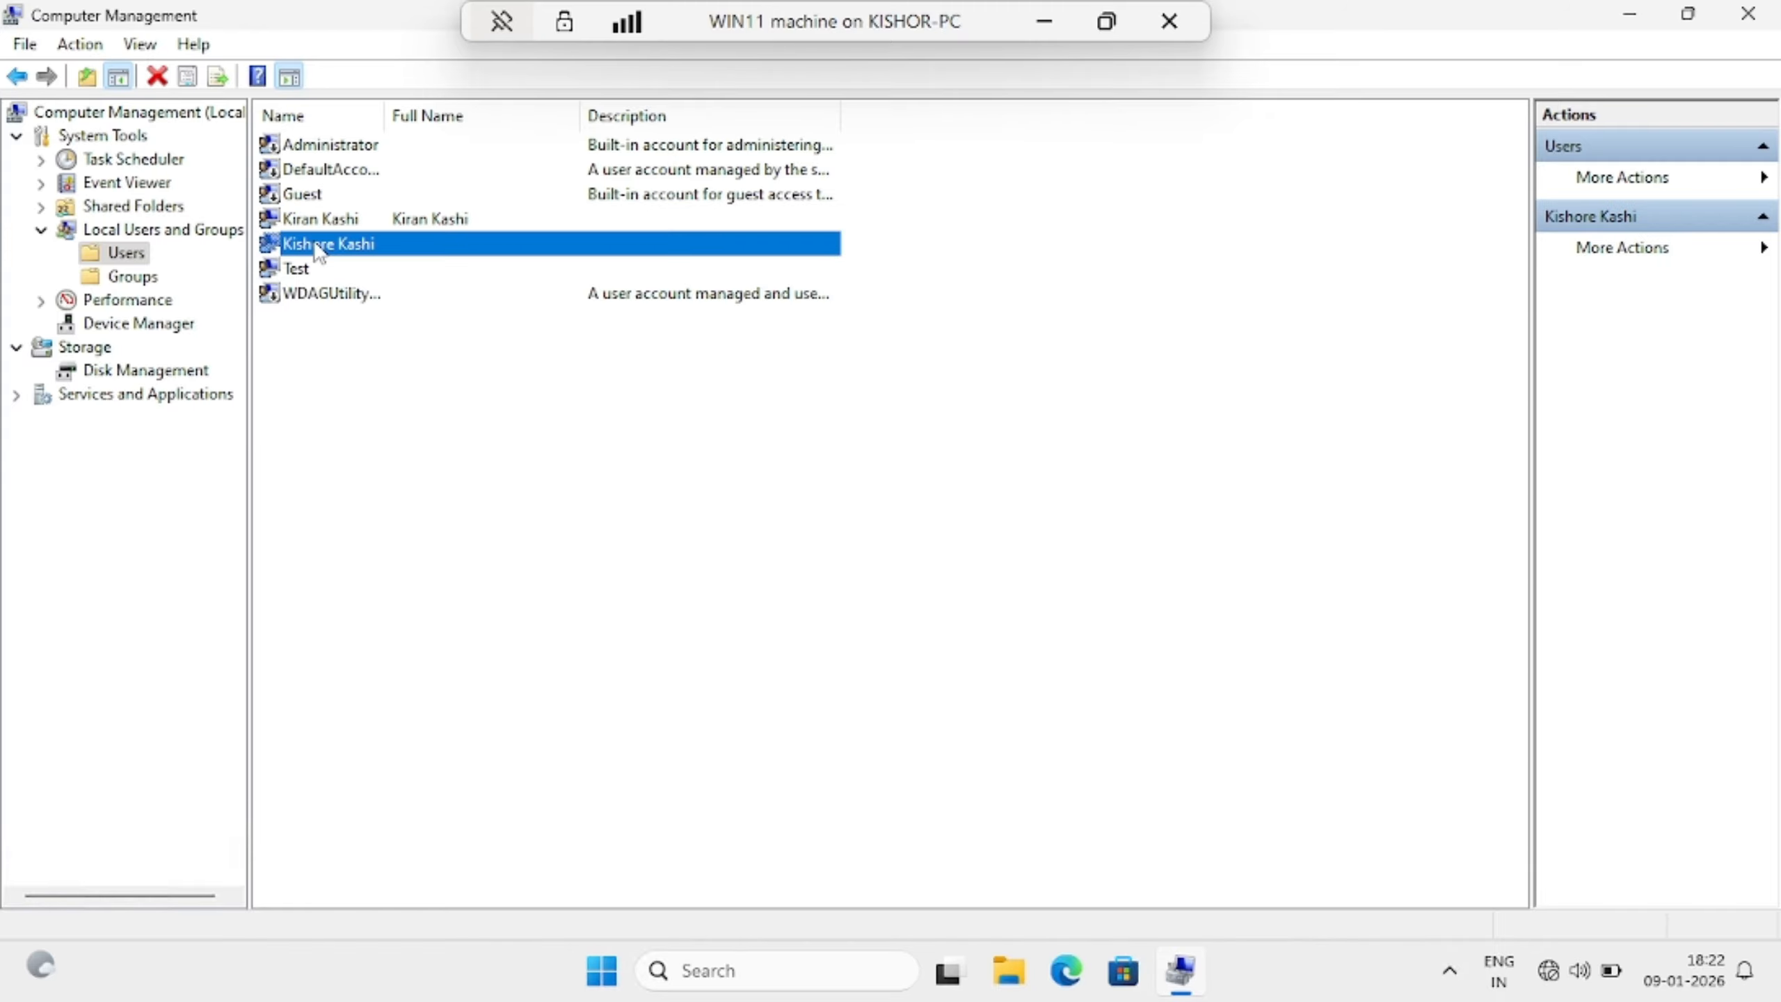
Sign out of the Test account from the Start menu
left_click(600, 972)
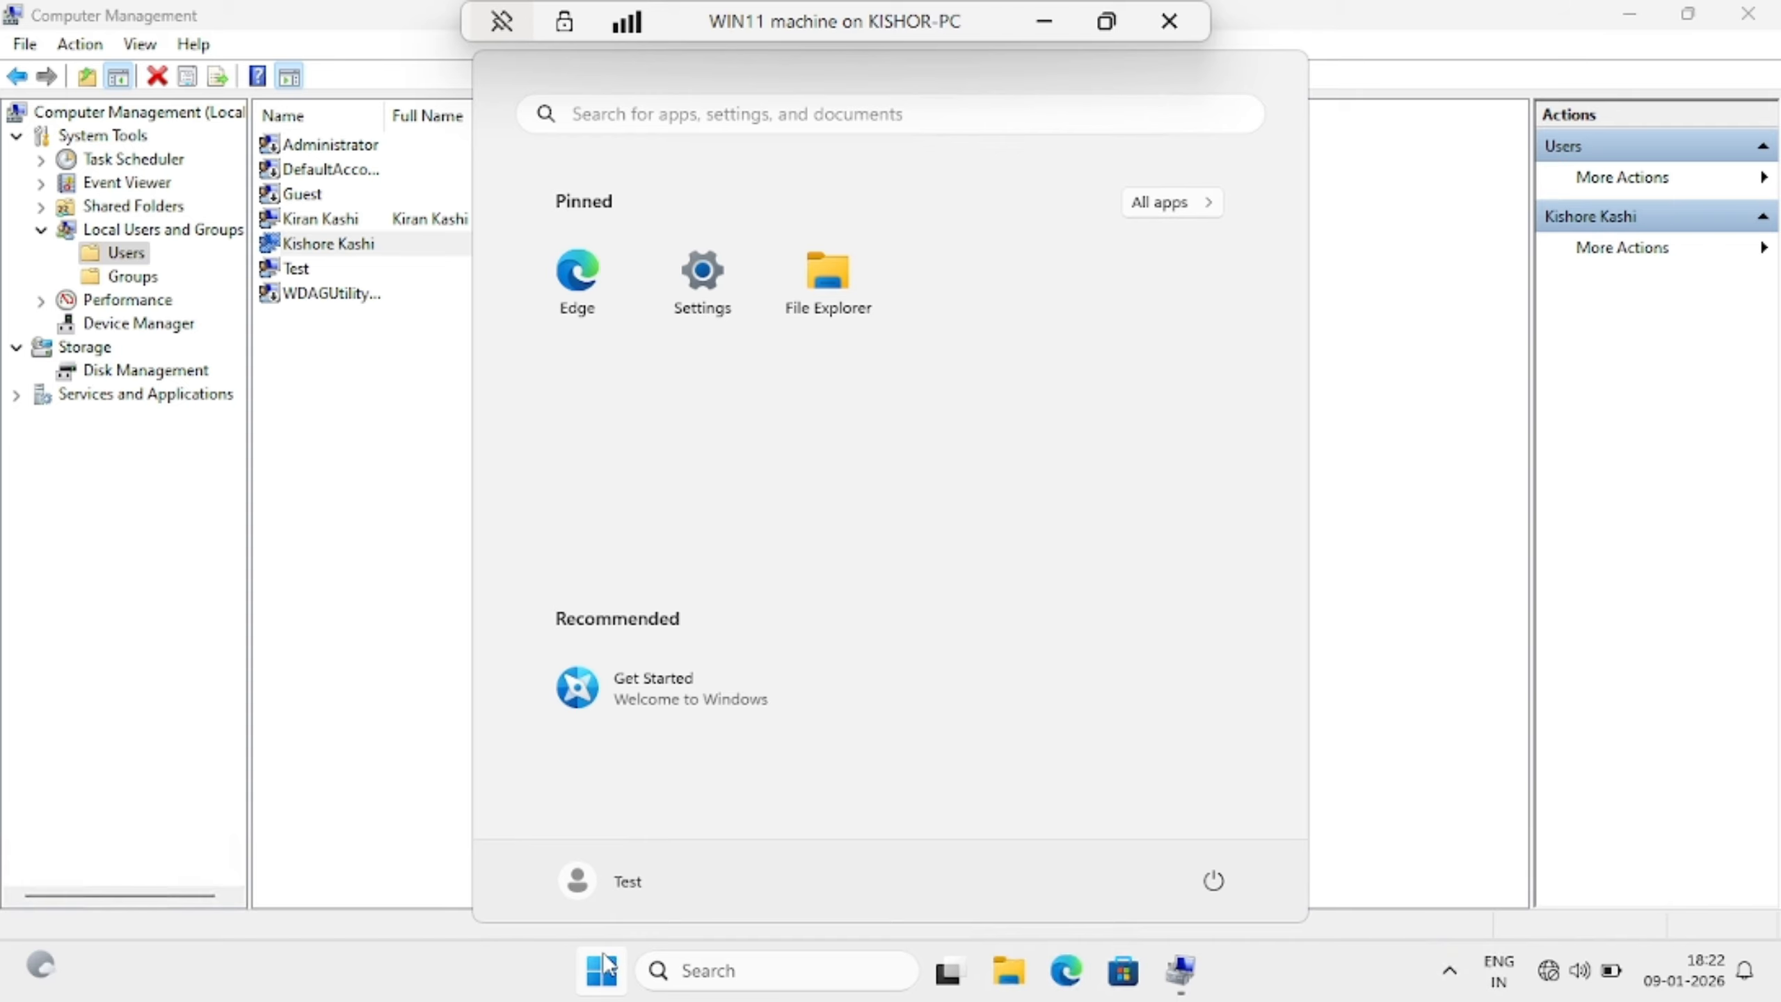
left_click(634, 888)
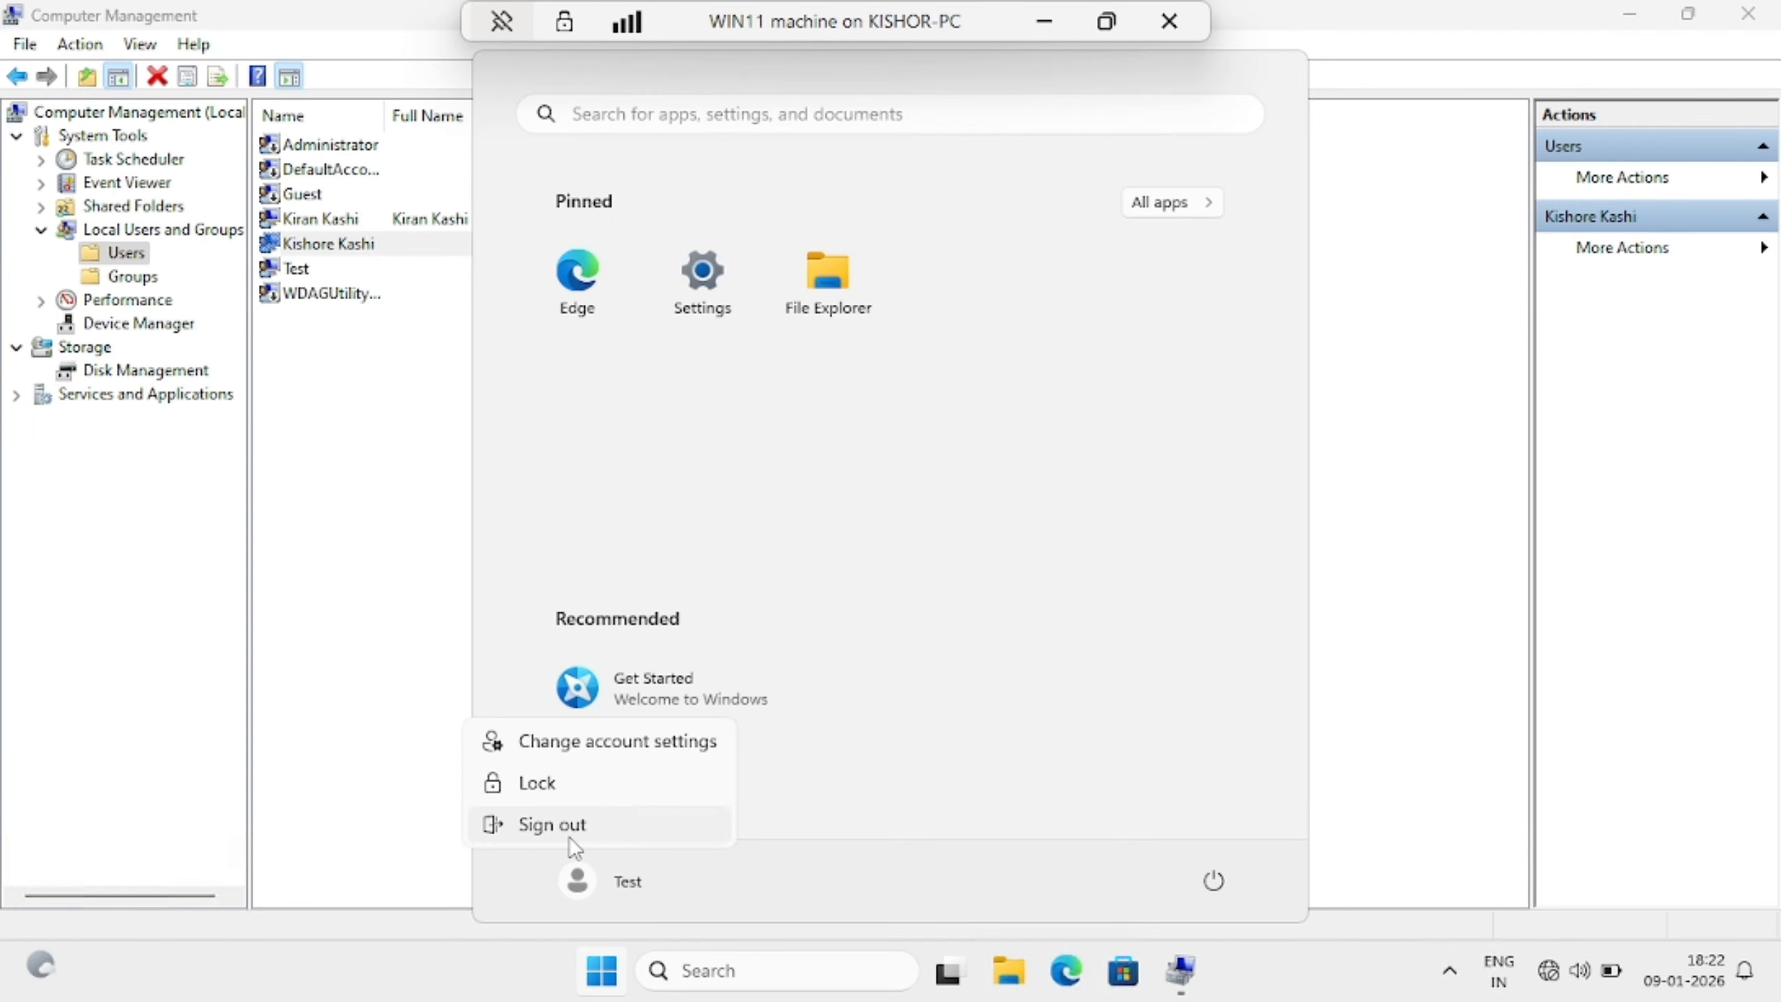
left_click(552, 825)
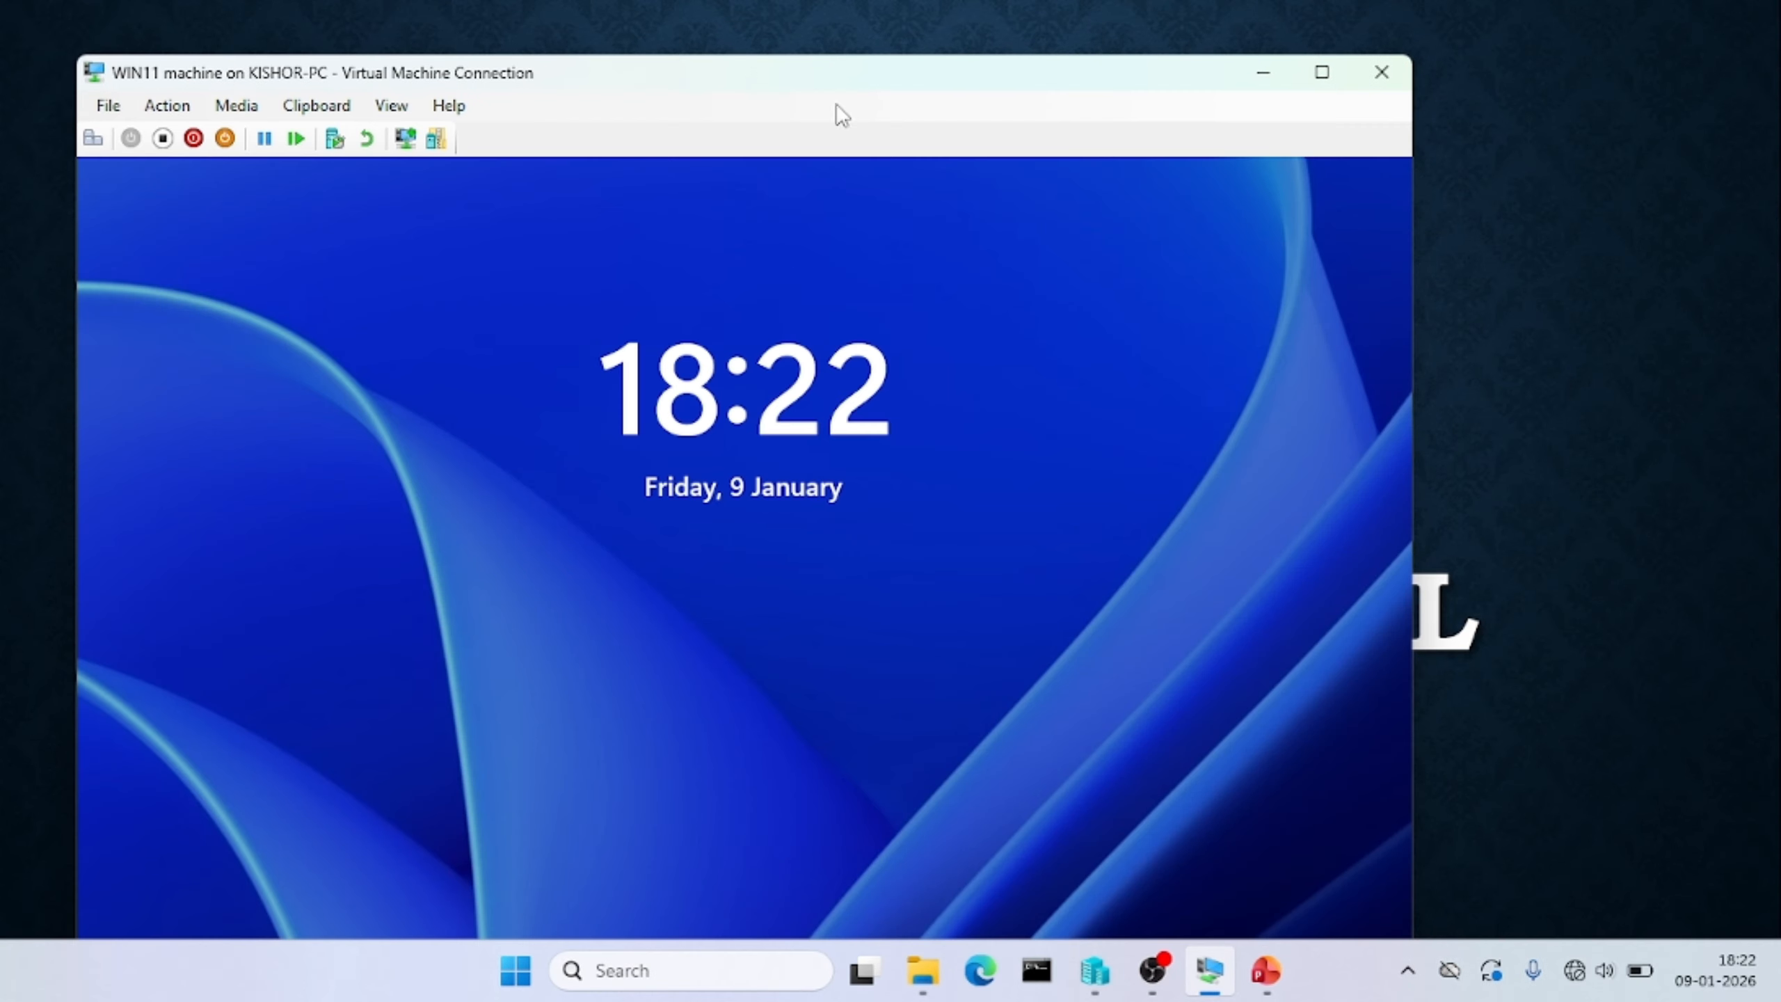
Sign back in as Test full screen and open the Start menu's account flyout
double_click(742, 79)
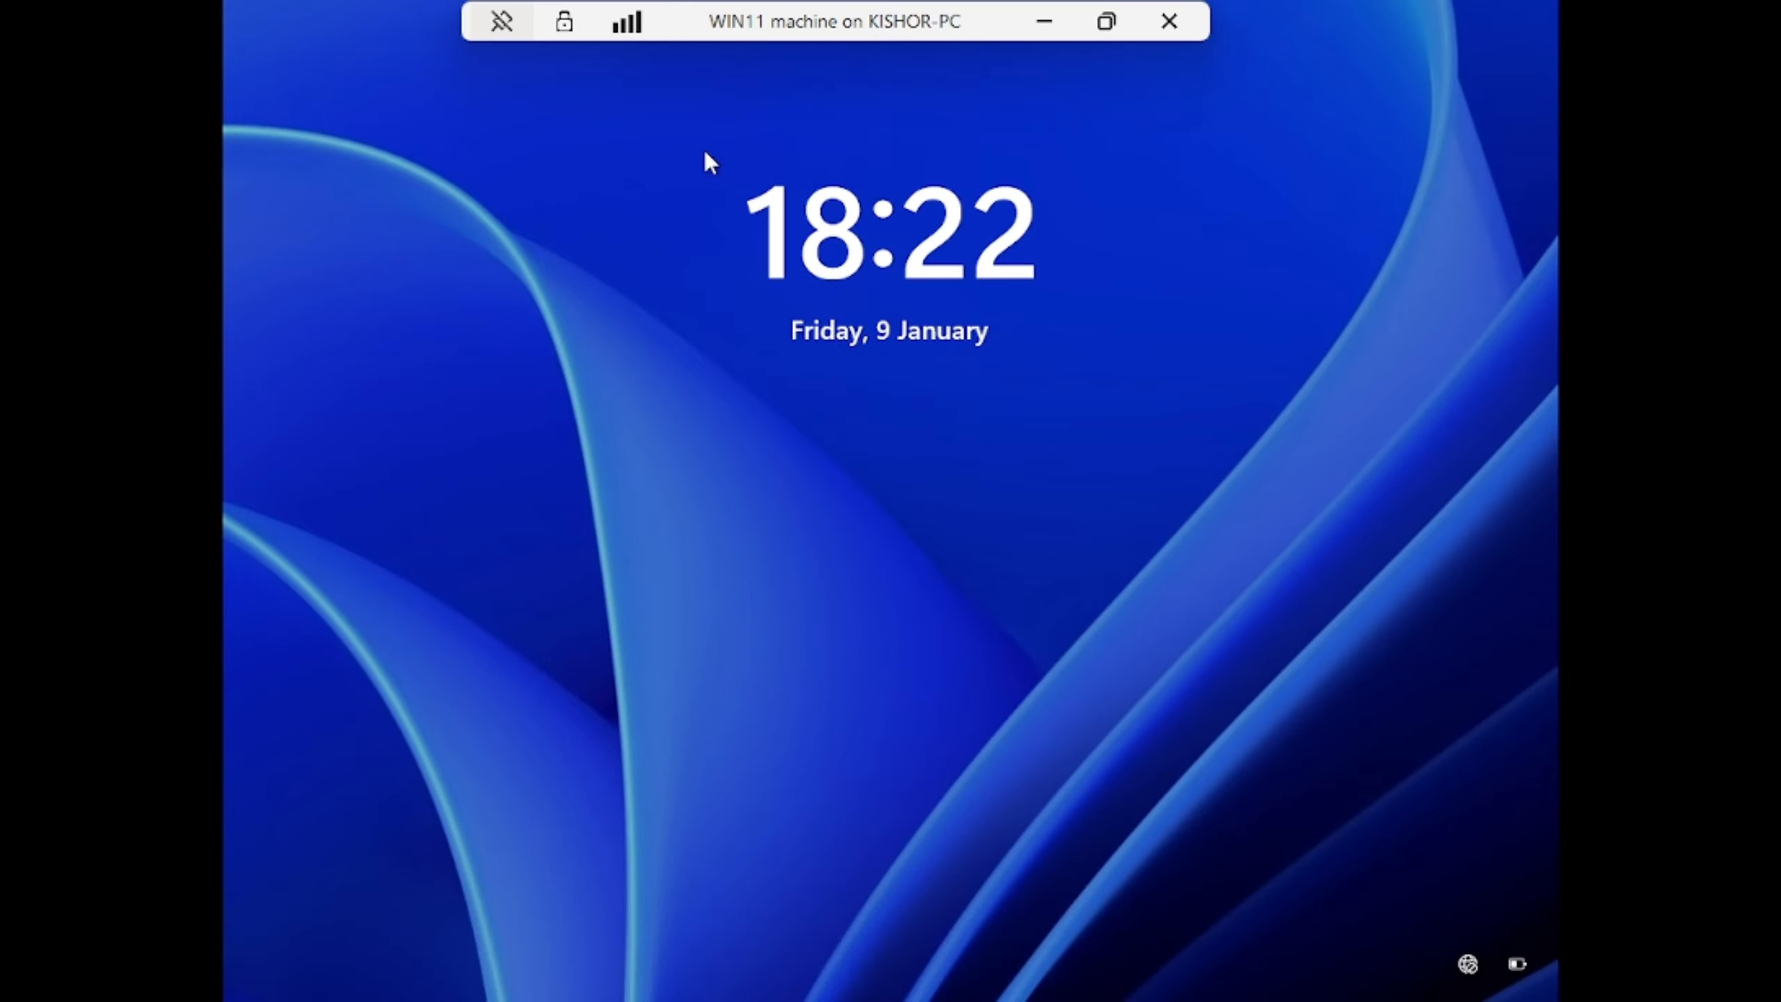
left_click(917, 721)
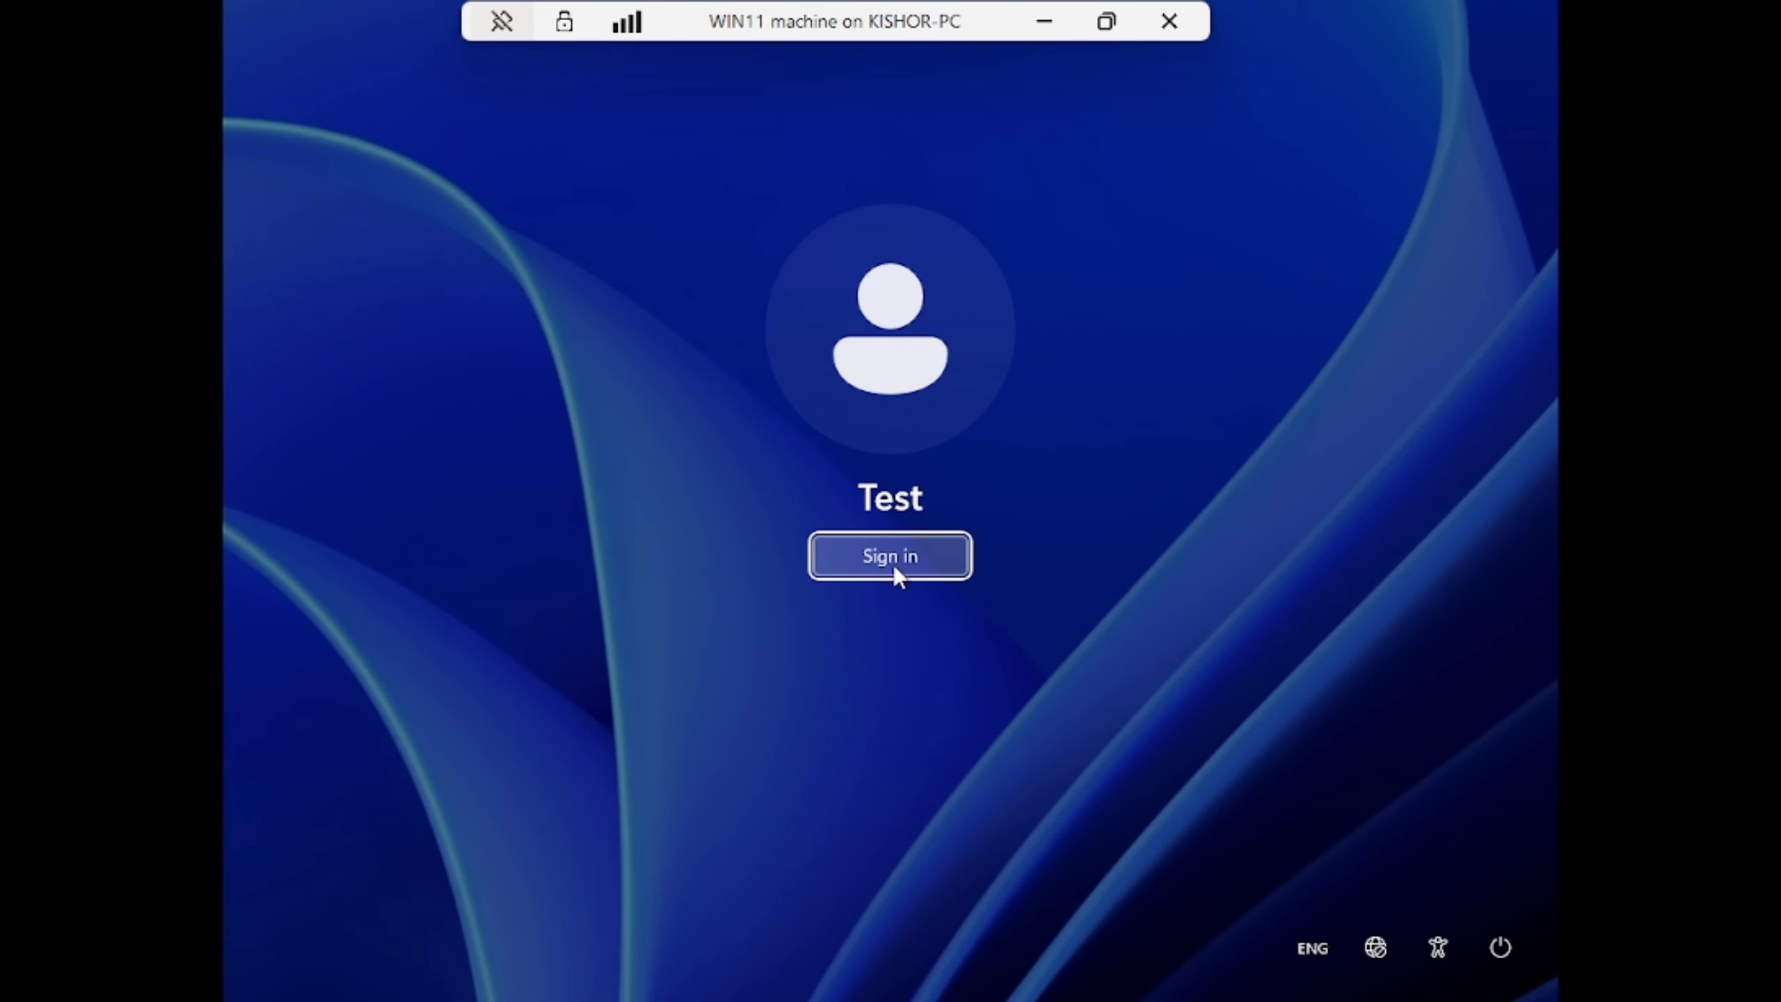
left_click(893, 566)
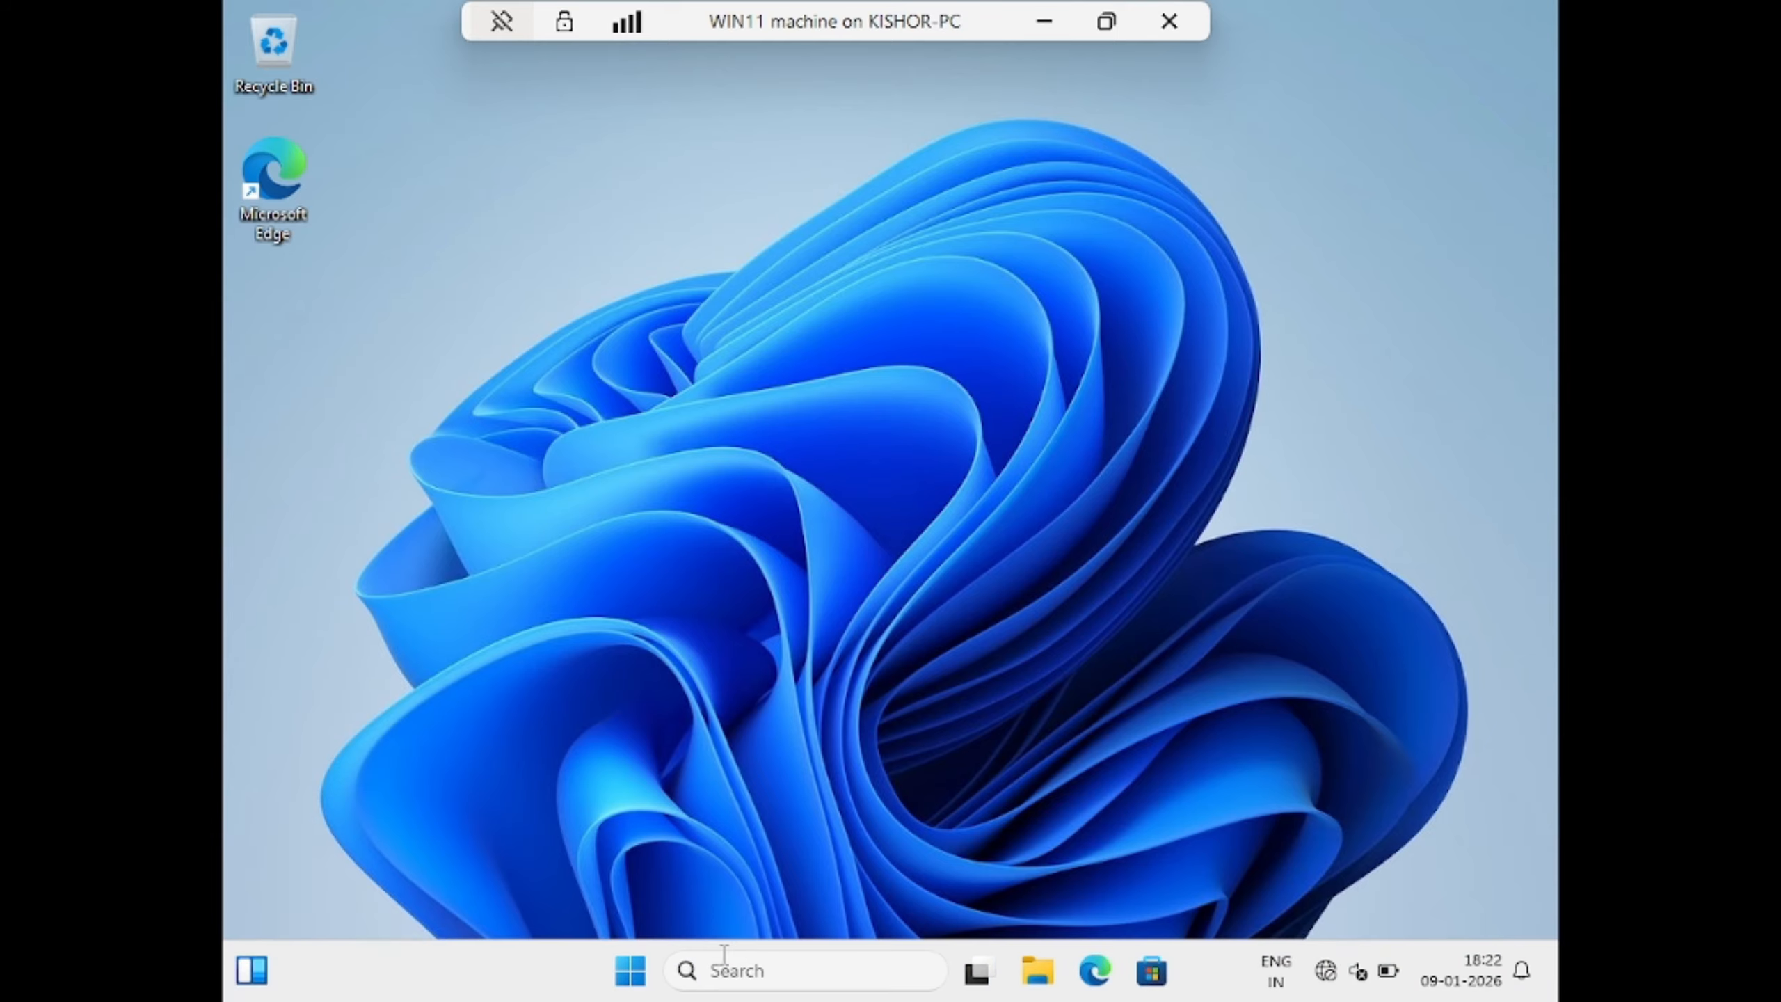
left_click(631, 972)
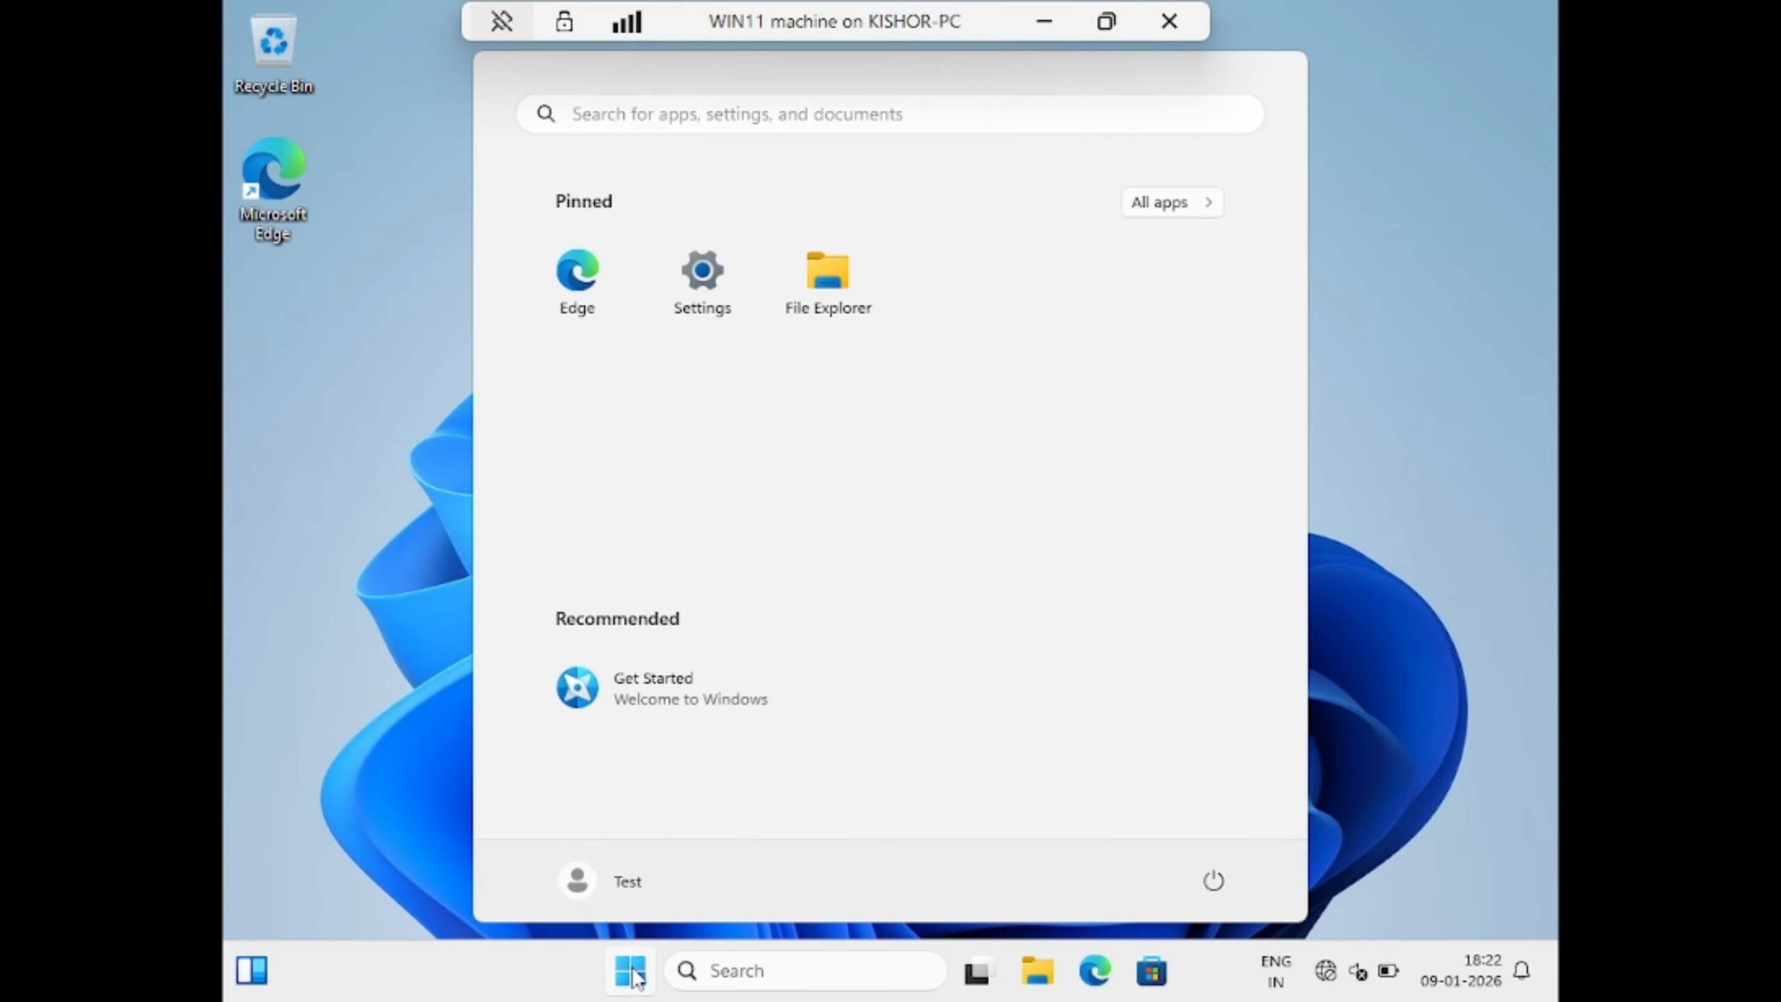
left_click(631, 883)
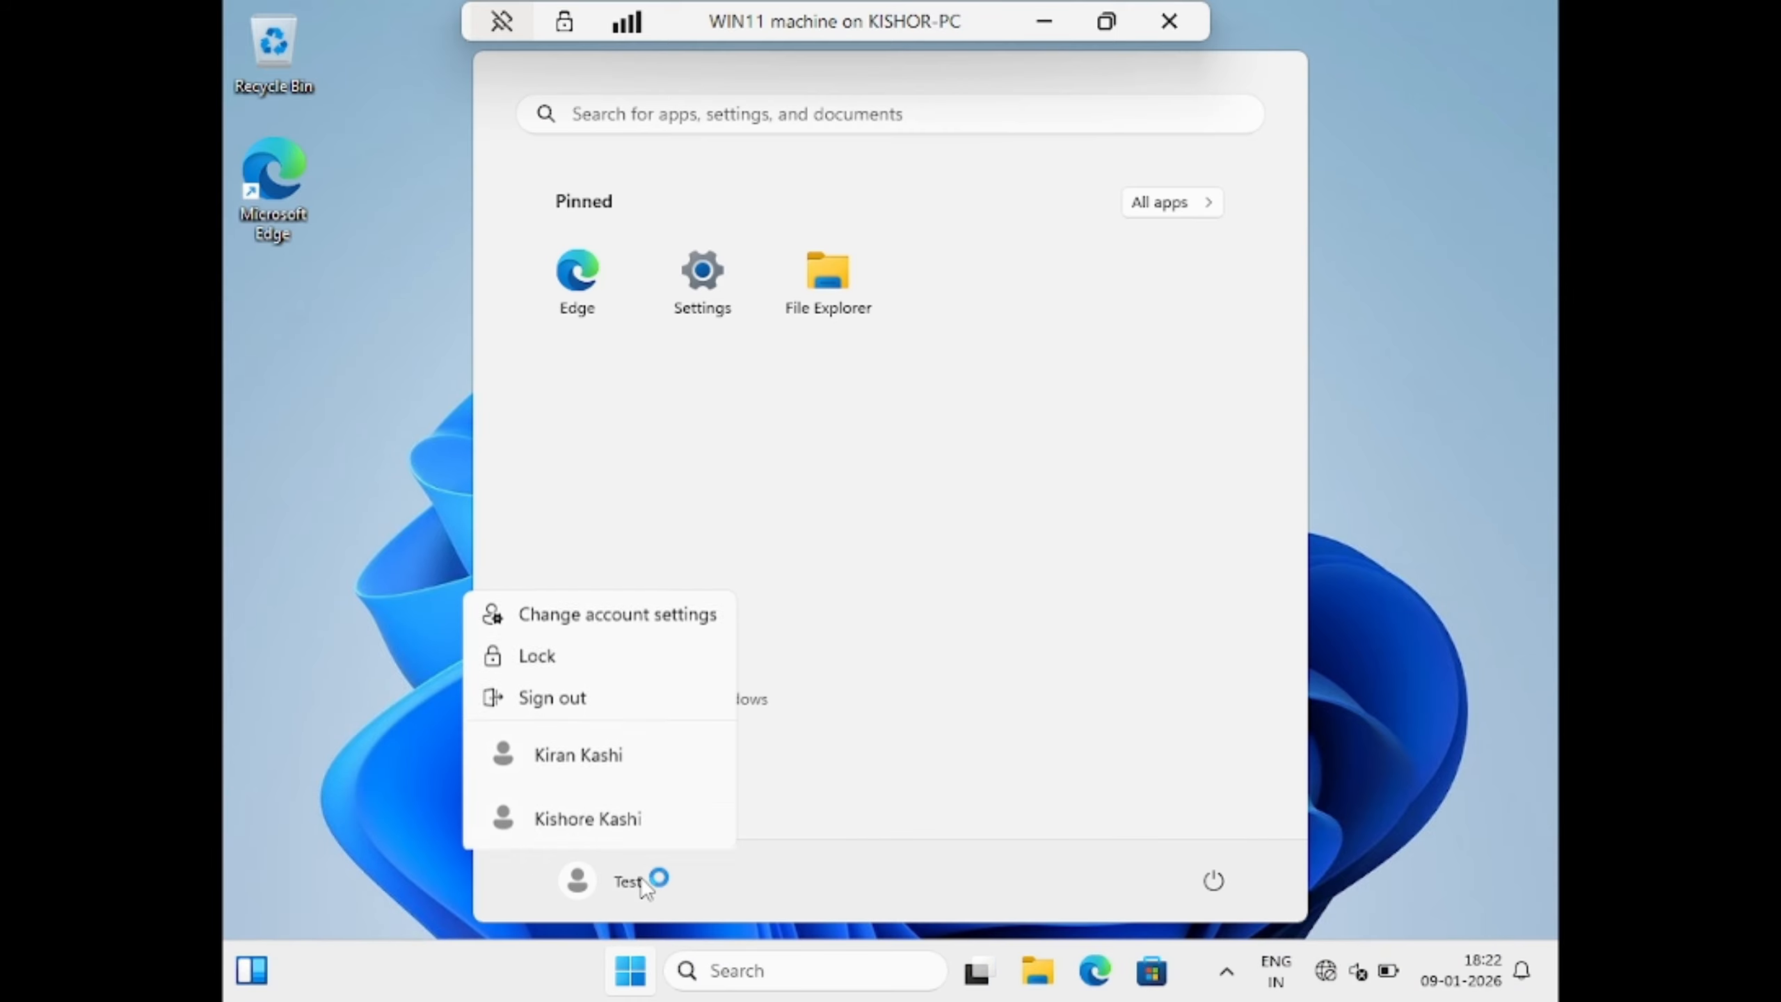
Switch to the other local account and sign in with its password
left_click(608, 821)
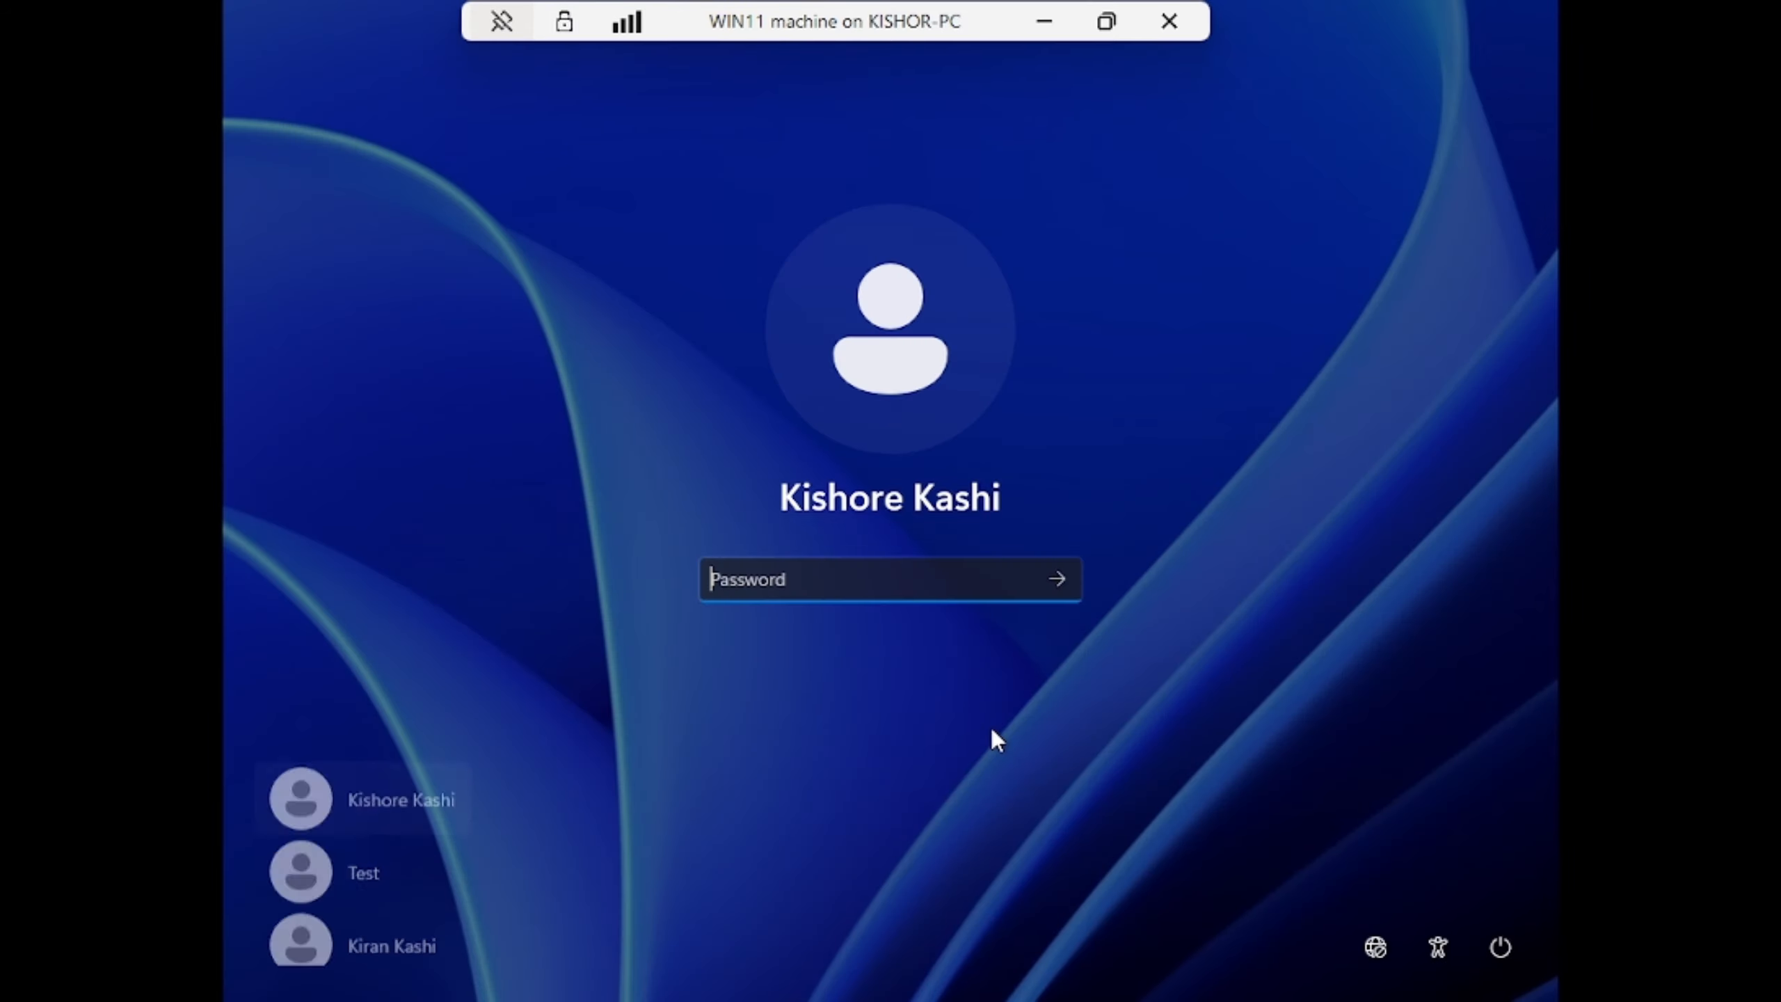
type("•••••••")
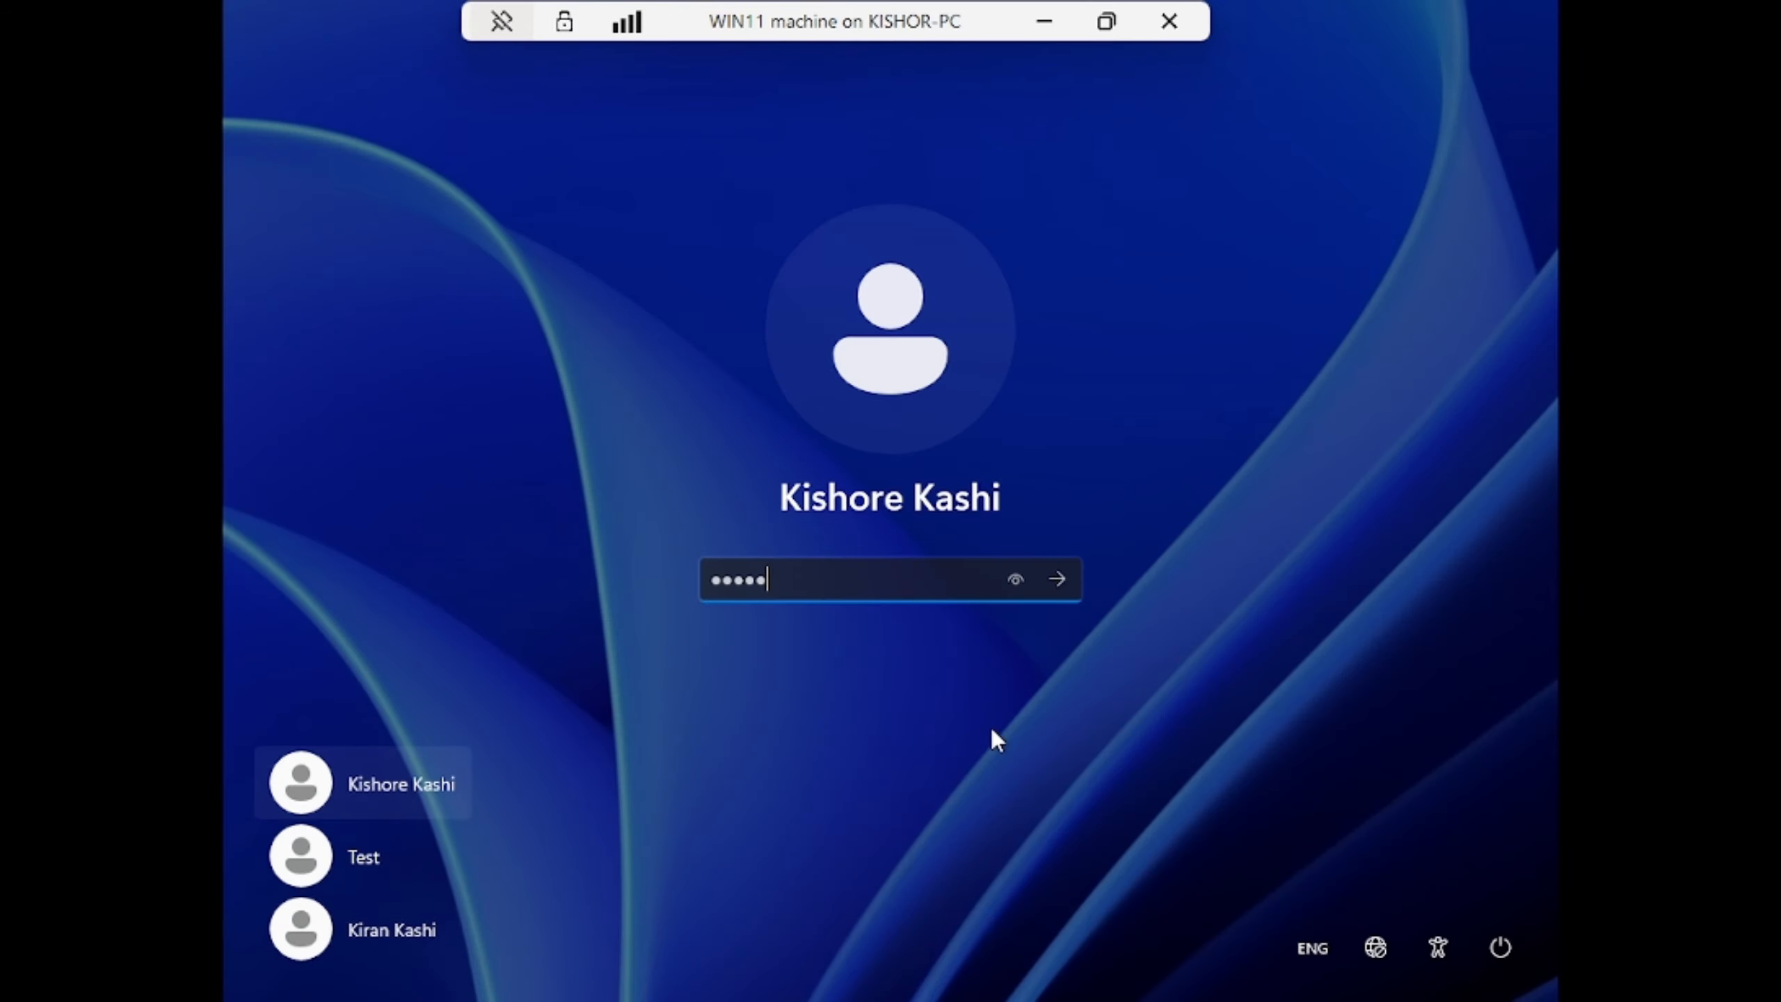
type("••")
key("Return")
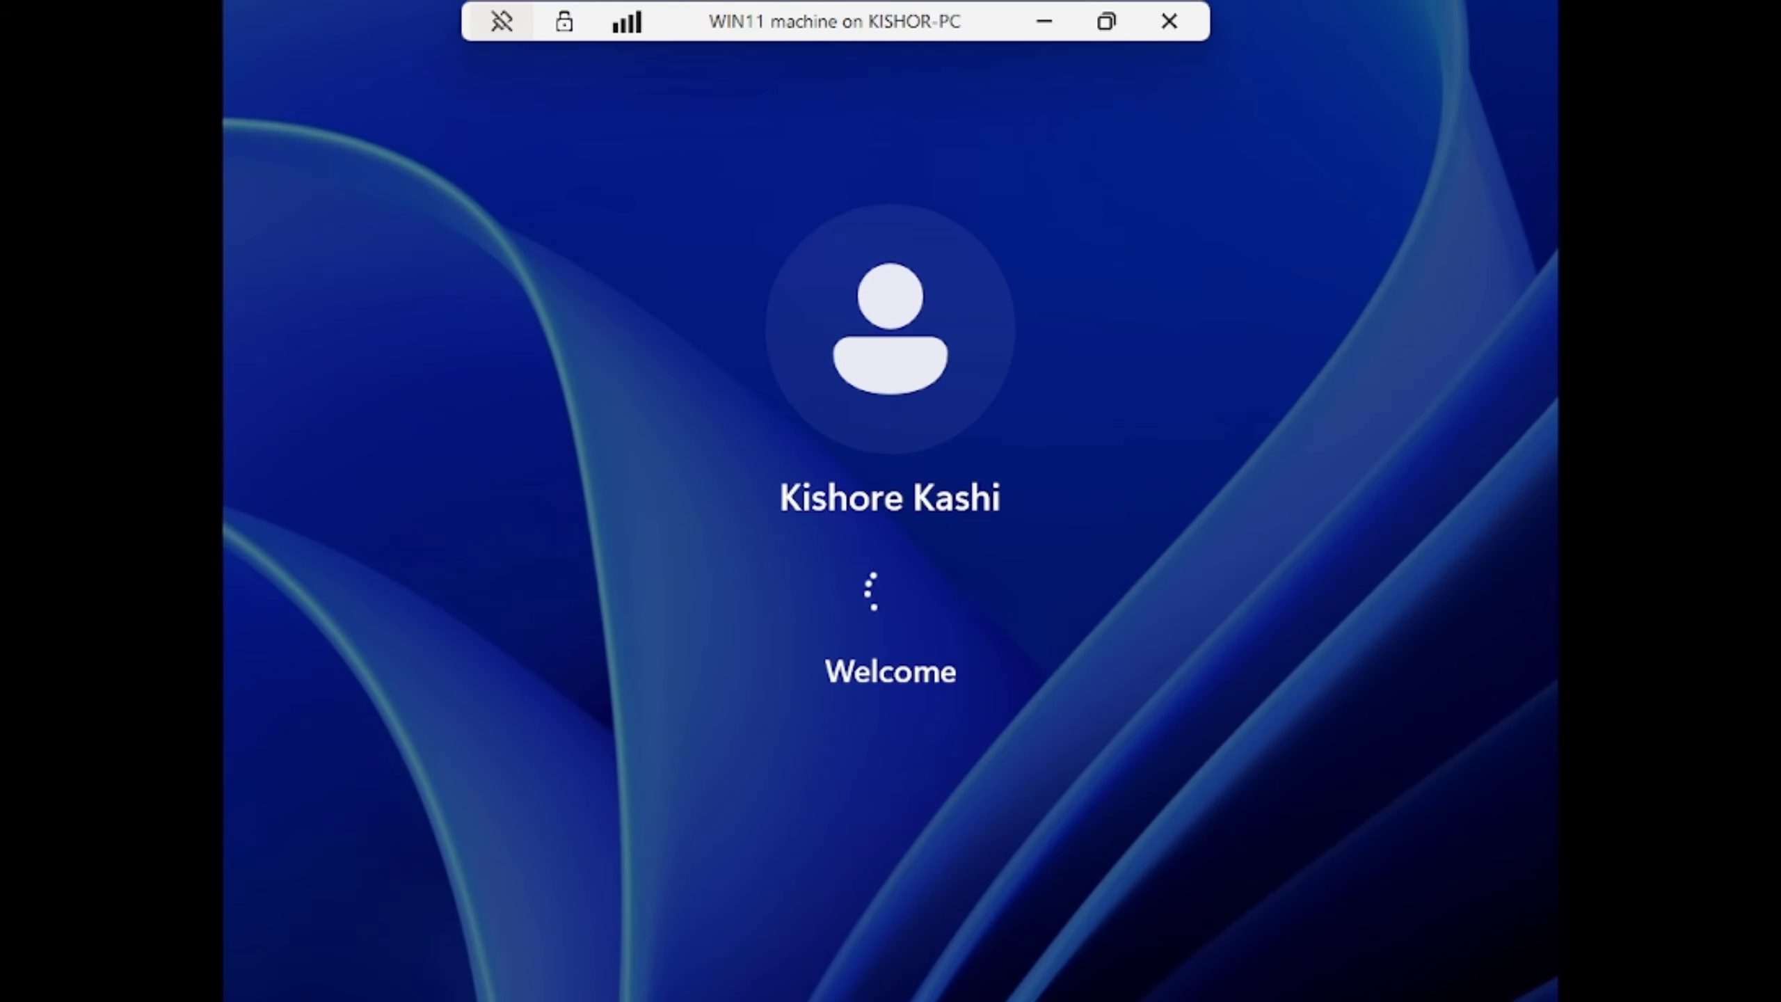